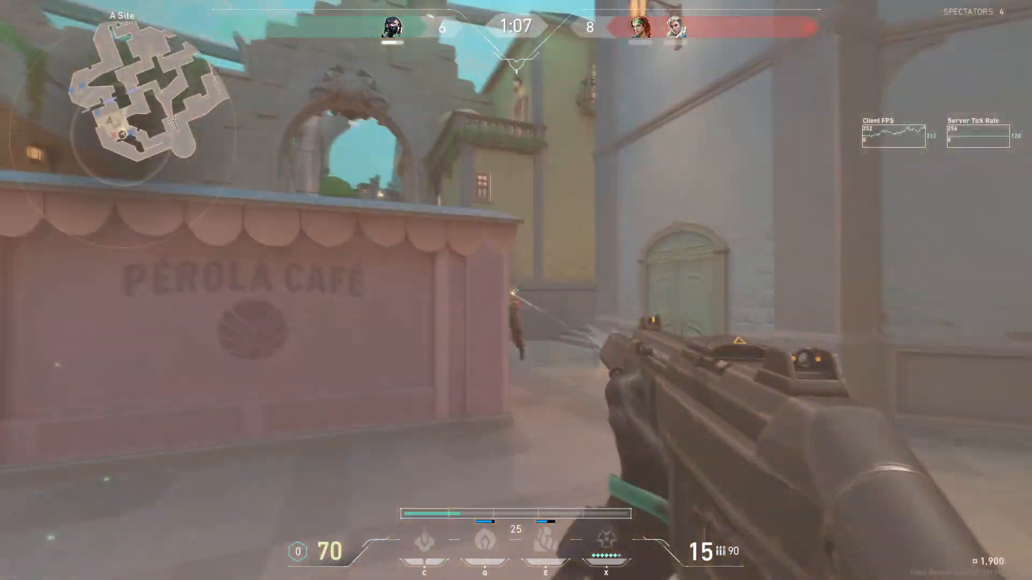
pyautogui.click(516, 290)
# Step: Eliminate Skye with the Phantom, swap to the knife and back, then advance into Viper's Pit
pyautogui.press('3')
pyautogui.press('1')
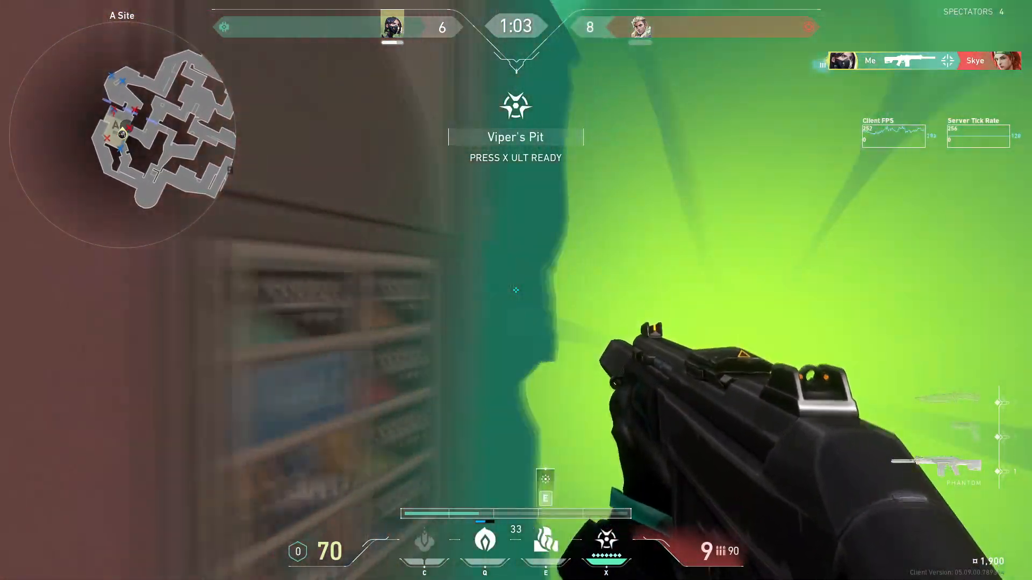
pyautogui.press('3')
pyautogui.press('1')
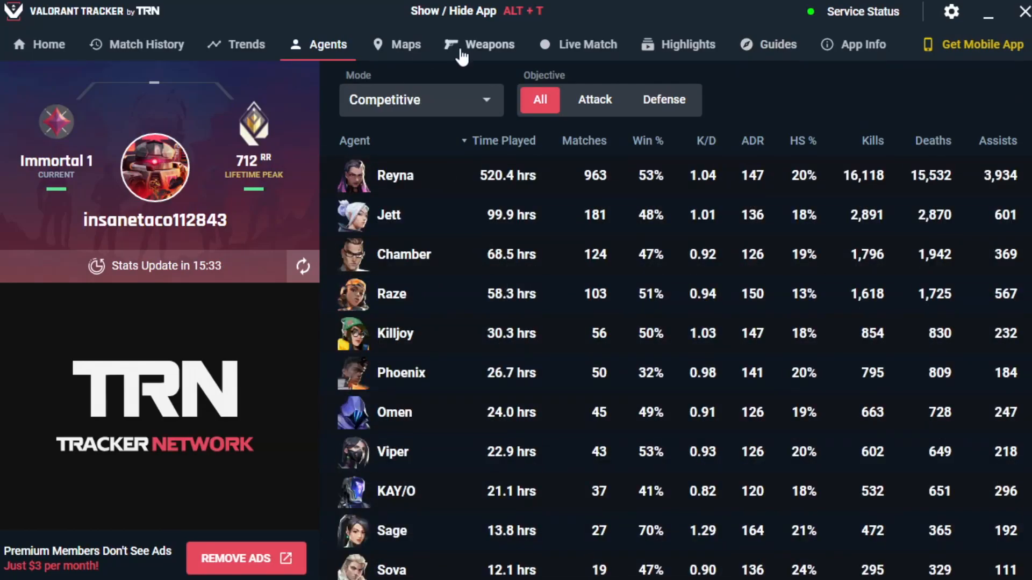
# Step: Browse the per-weapon and per-map statistics in Valorant Tracker
pyautogui.click(460, 52)
pyautogui.scroll(-10, 565, 215)
pyautogui.click(382, 45)
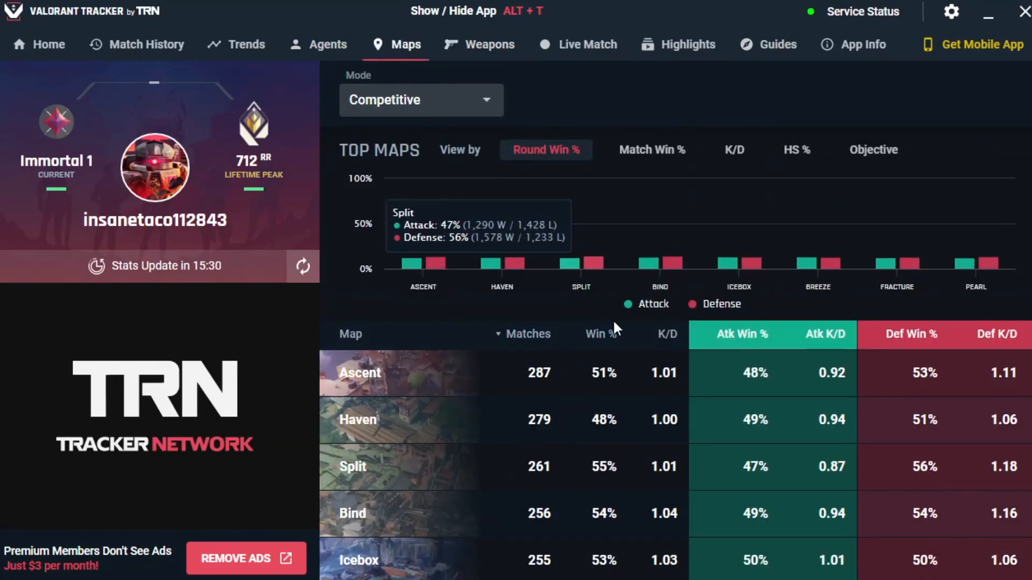
pyautogui.scroll(-3, 618, 409)
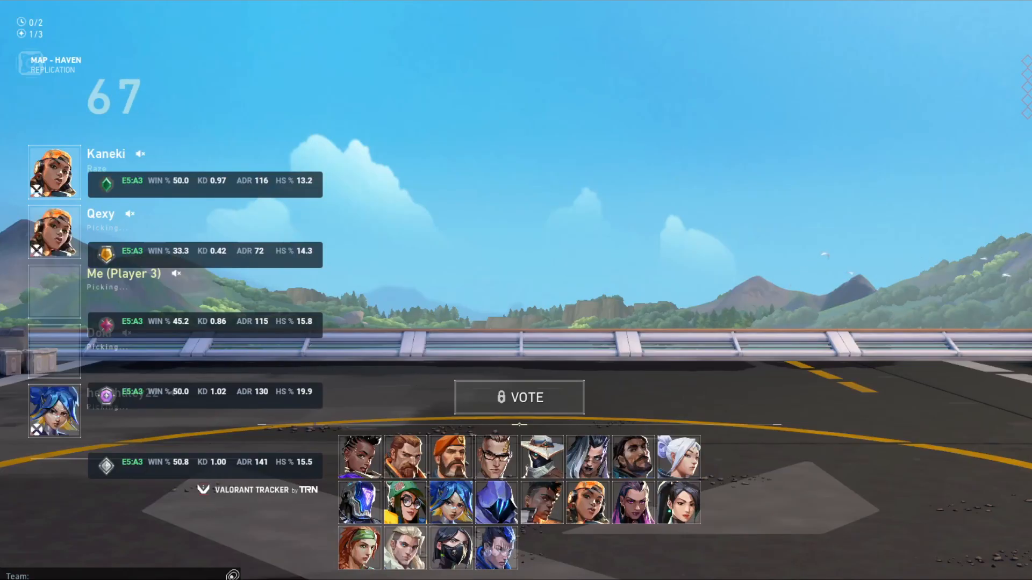
# Step: Check the Live Match page and browse the community guides for Viper
pyautogui.click(633, 457)
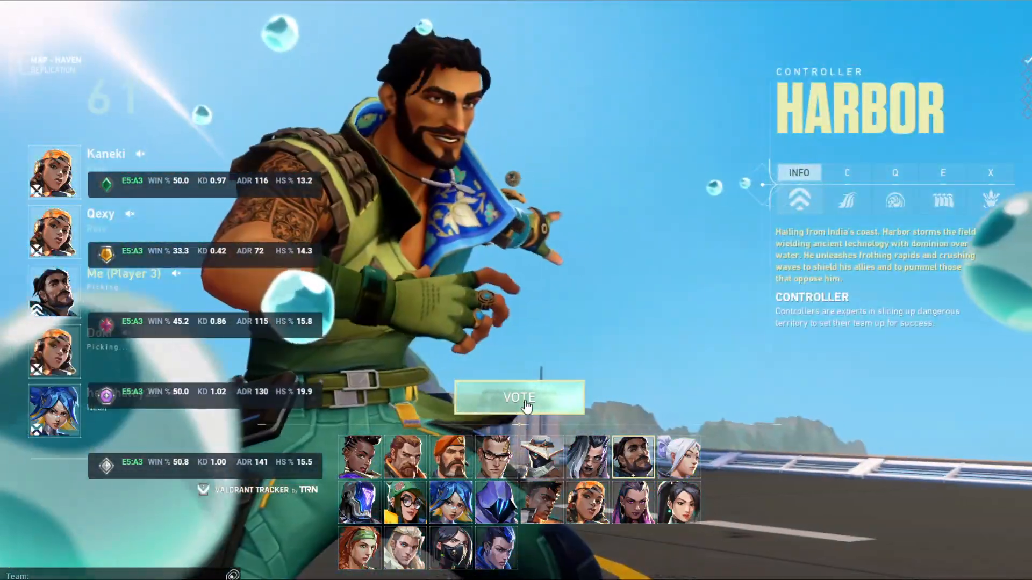
pyautogui.click(519, 397)
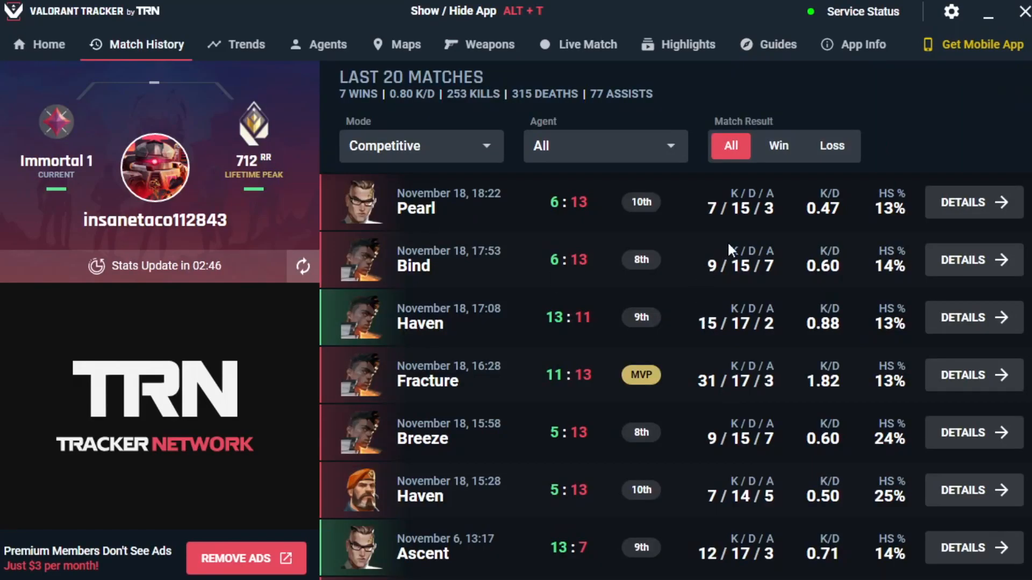
pyautogui.scroll(-15, 728, 246)
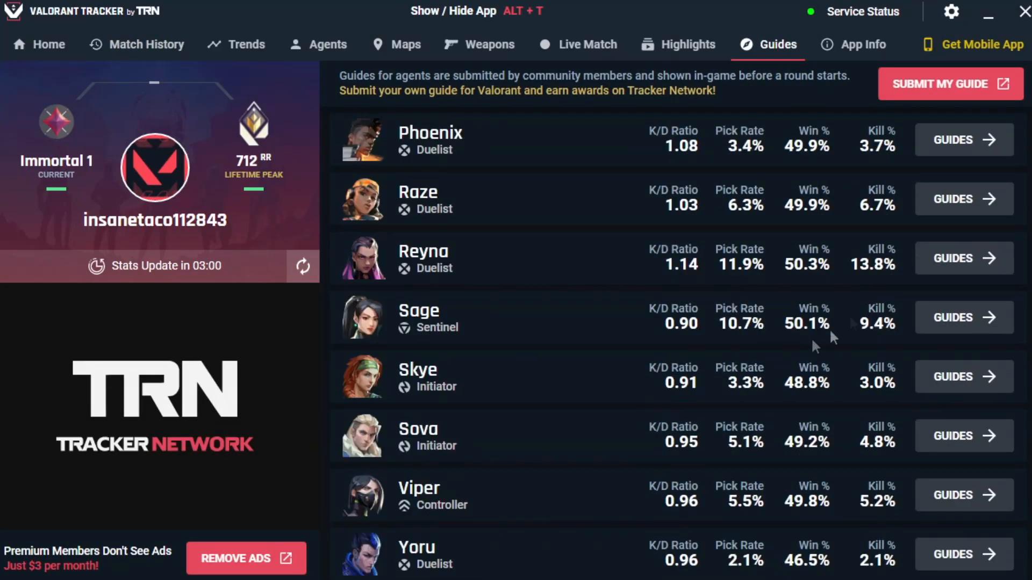
pyautogui.click(956, 491)
pyautogui.scroll(-10, 779, 344)
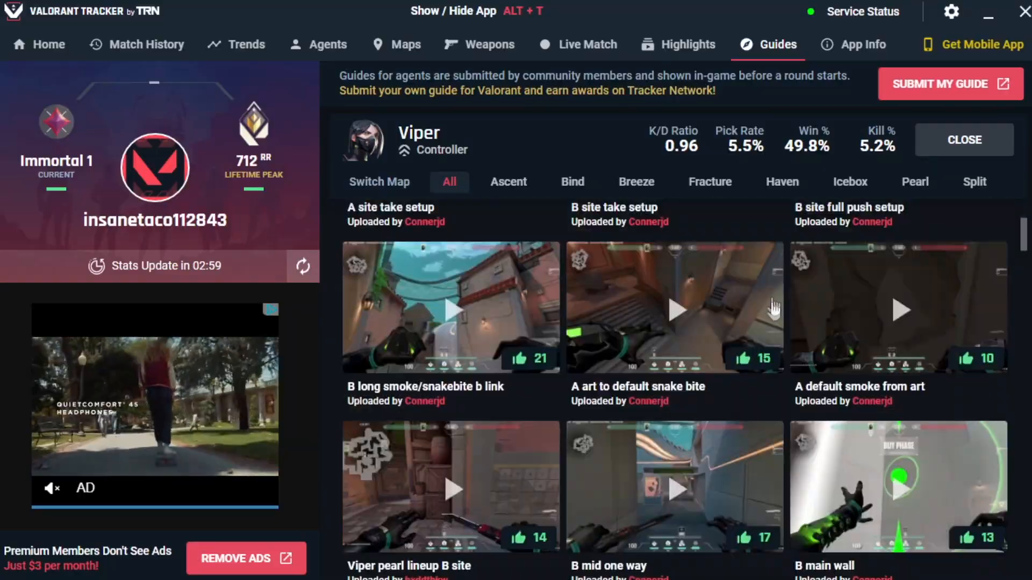
pyautogui.scroll(-15, 811, 383)
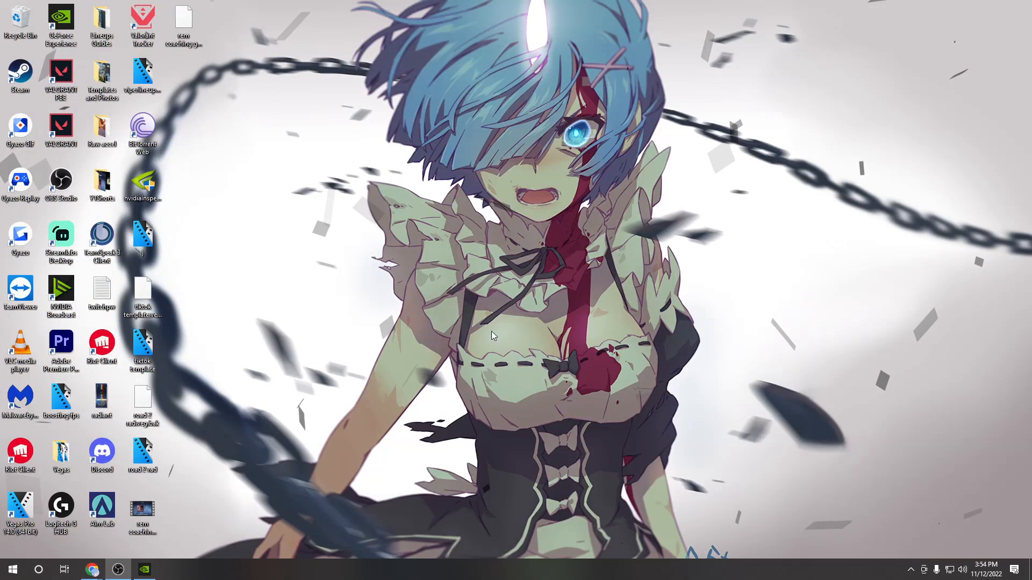
# Step: Switch to the High performance power plan via 'Choose a power plan' and close Power Options
pyautogui.click(12, 569)
pyautogui.write('choo')
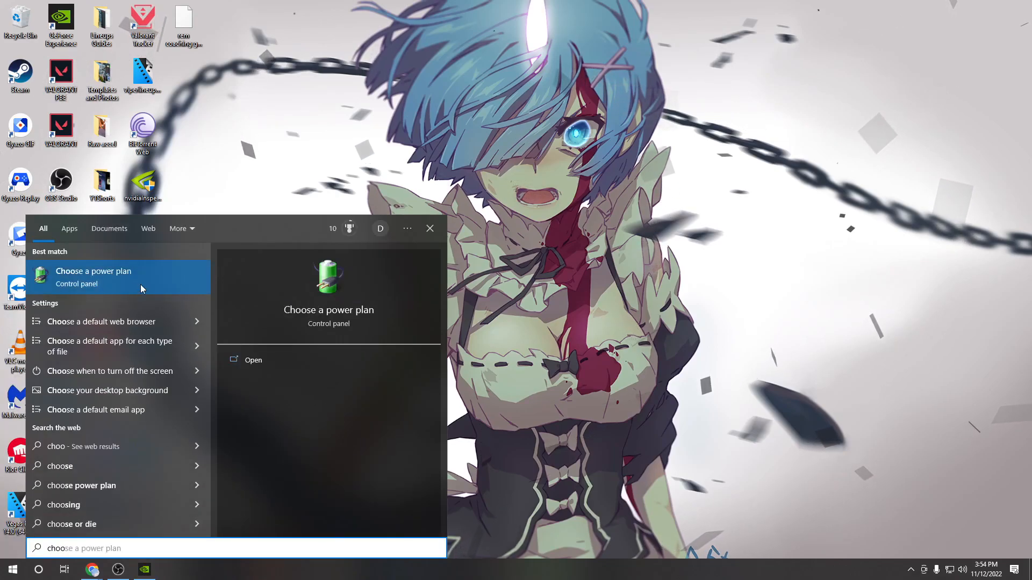
pyautogui.click(138, 283)
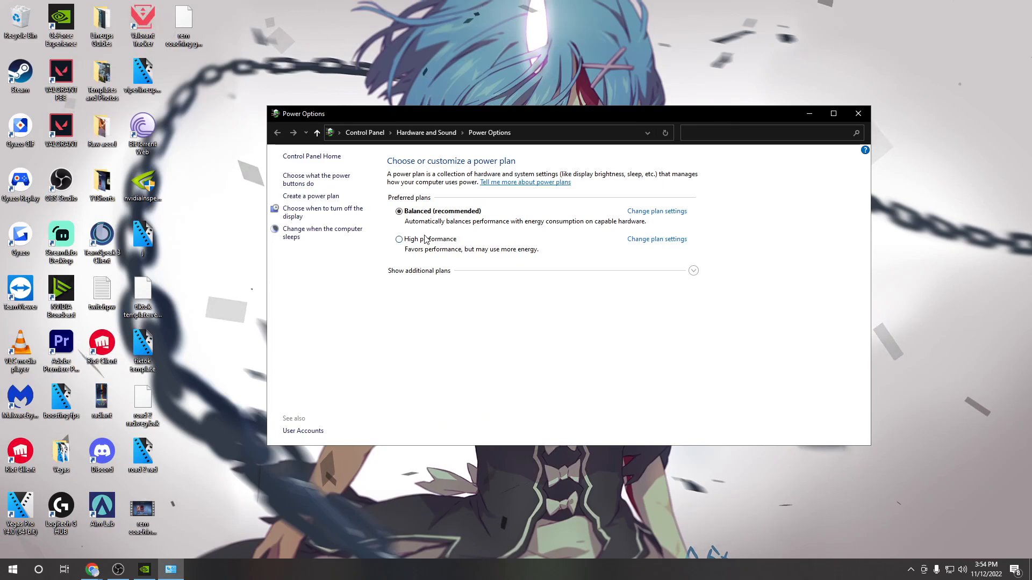
pyautogui.click(400, 240)
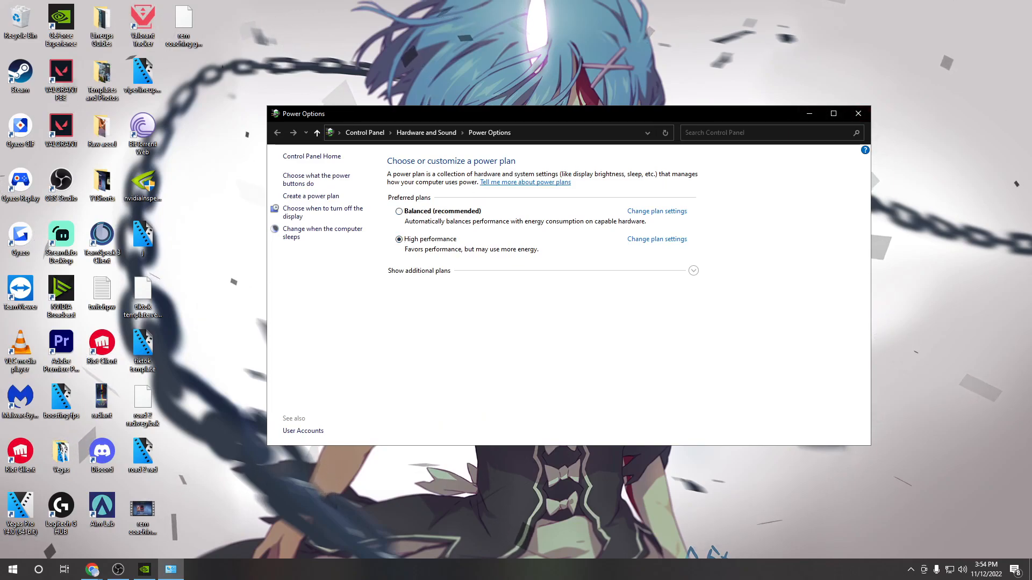
pyautogui.click(857, 114)
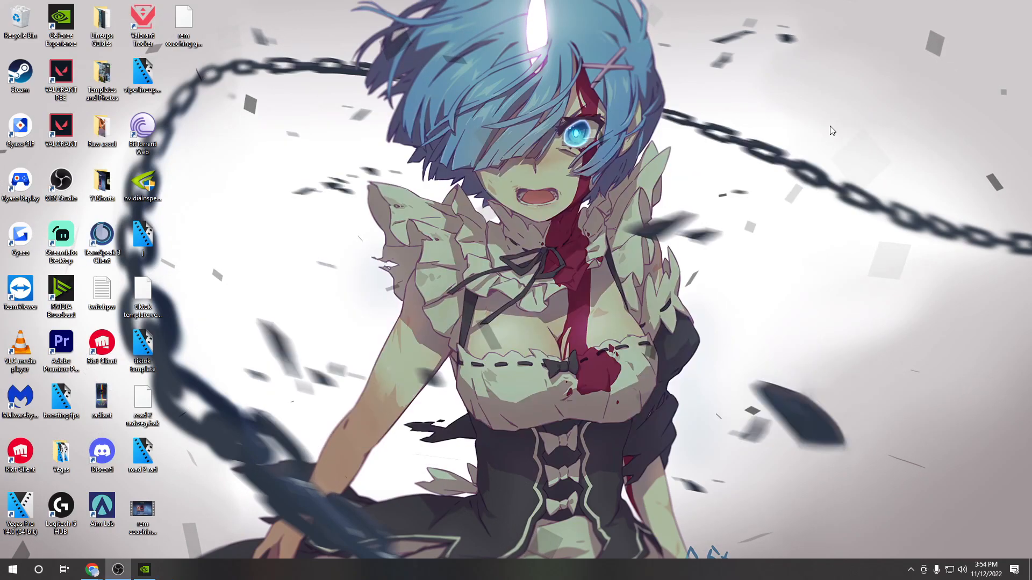
# Step: Turn off Xbox Game Bar in the Gaming section of Windows Settings
pyautogui.click(8, 566)
pyautogui.write('set')
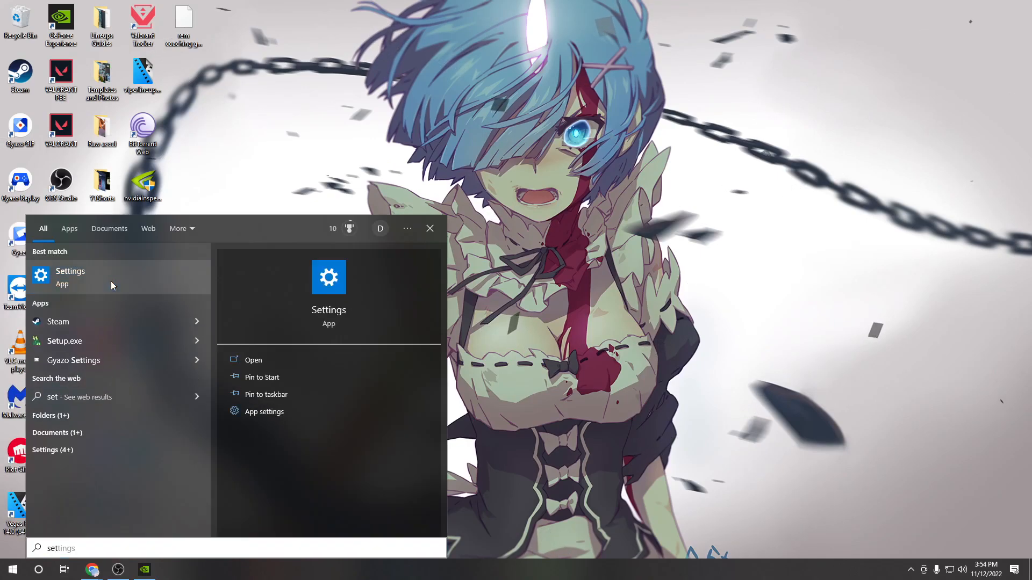
pyautogui.click(111, 282)
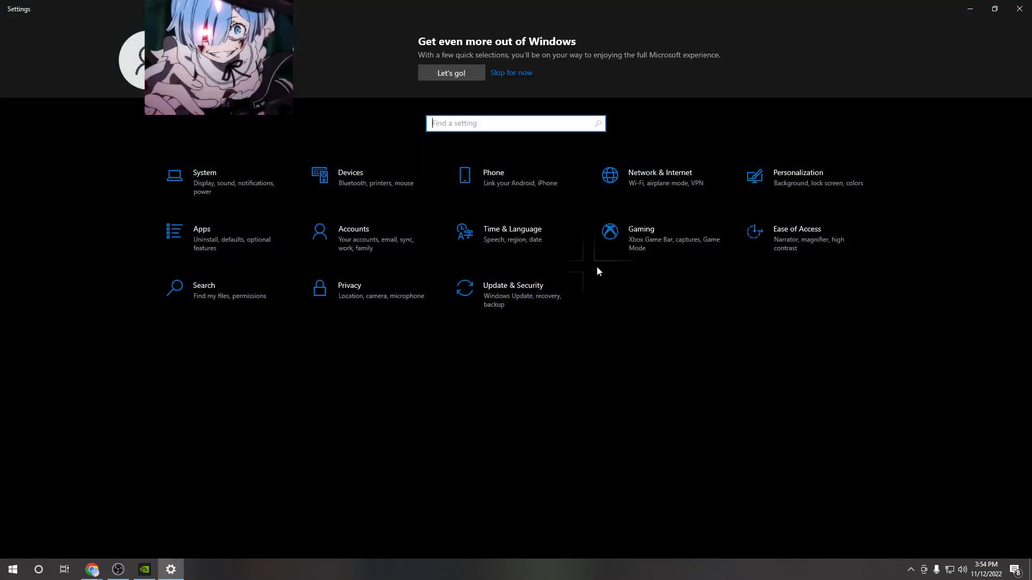
pyautogui.click(645, 244)
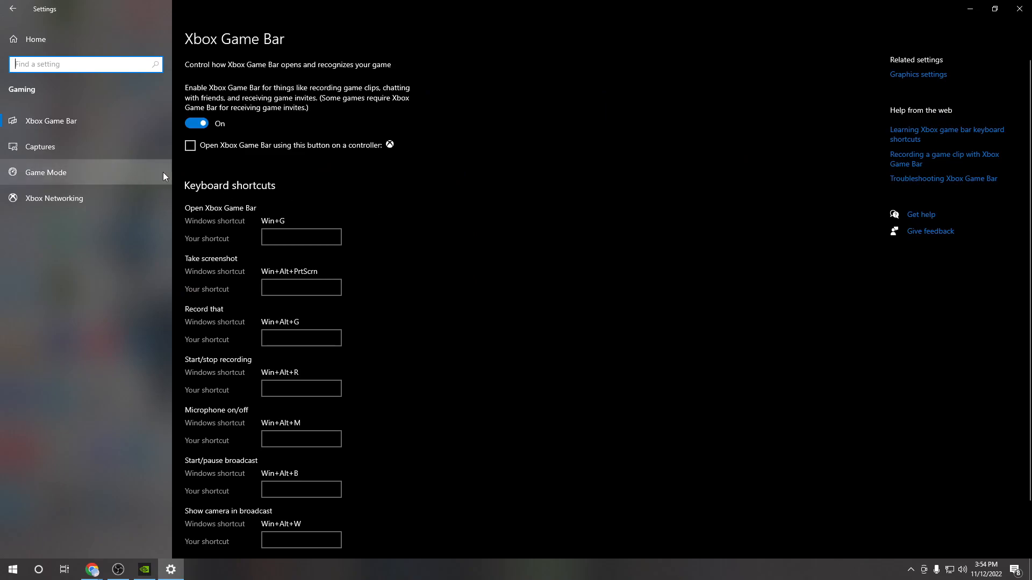
pyautogui.click(200, 124)
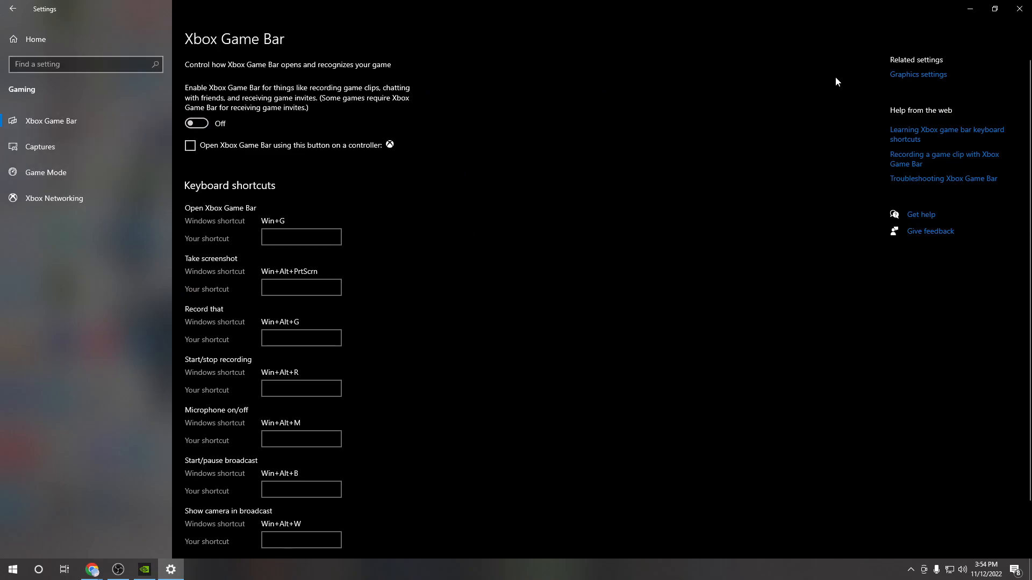
# Step: Turn on hardware-accelerated GPU scheduling and add Riot Games\VALORANT\live\VALORANT.exe to the graphics list
pyautogui.click(918, 75)
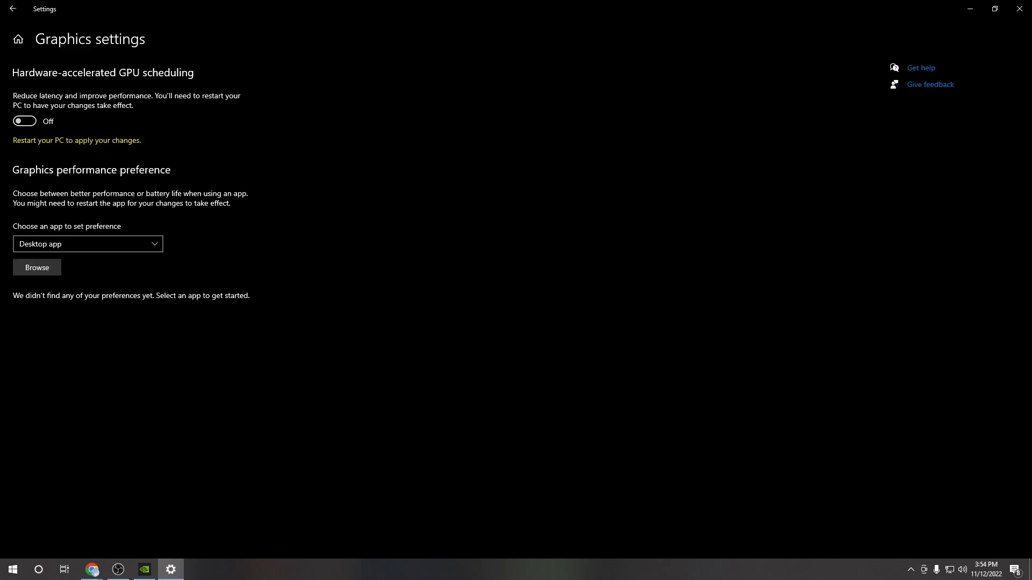
pyautogui.click(29, 122)
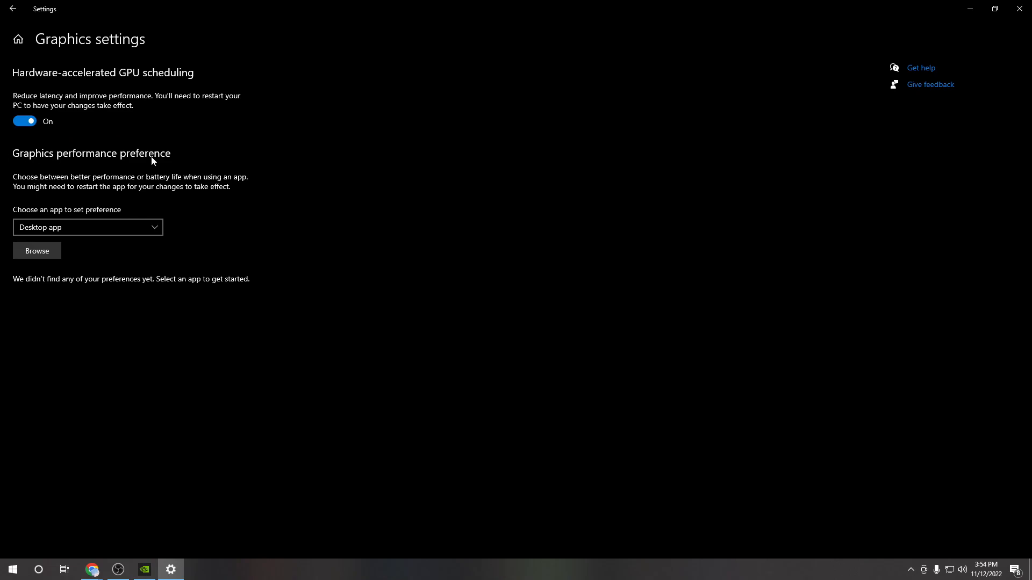
pyautogui.click(37, 250)
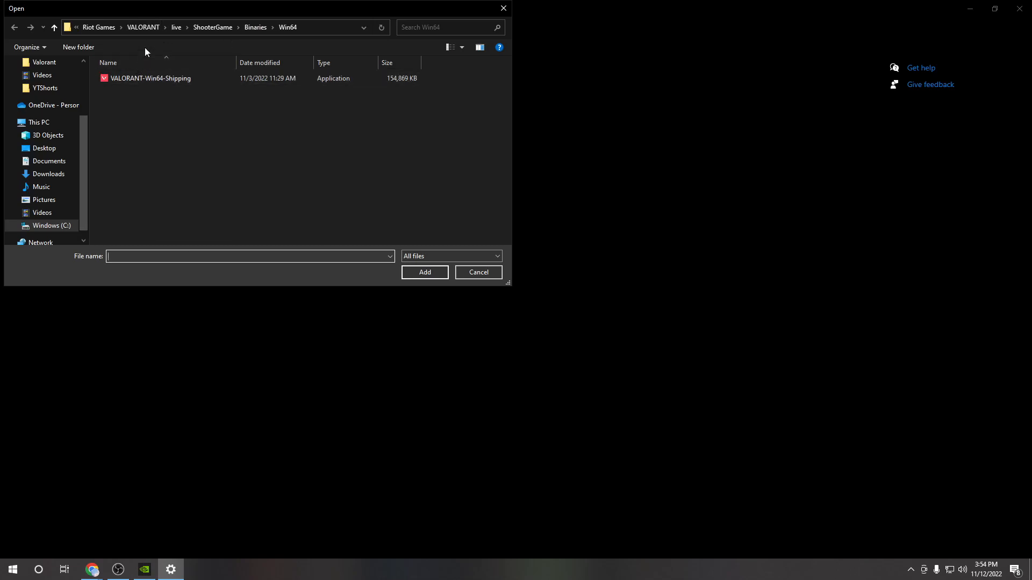
pyautogui.click(92, 29)
pyautogui.doubleClick(165, 89)
pyautogui.doubleClick(167, 81)
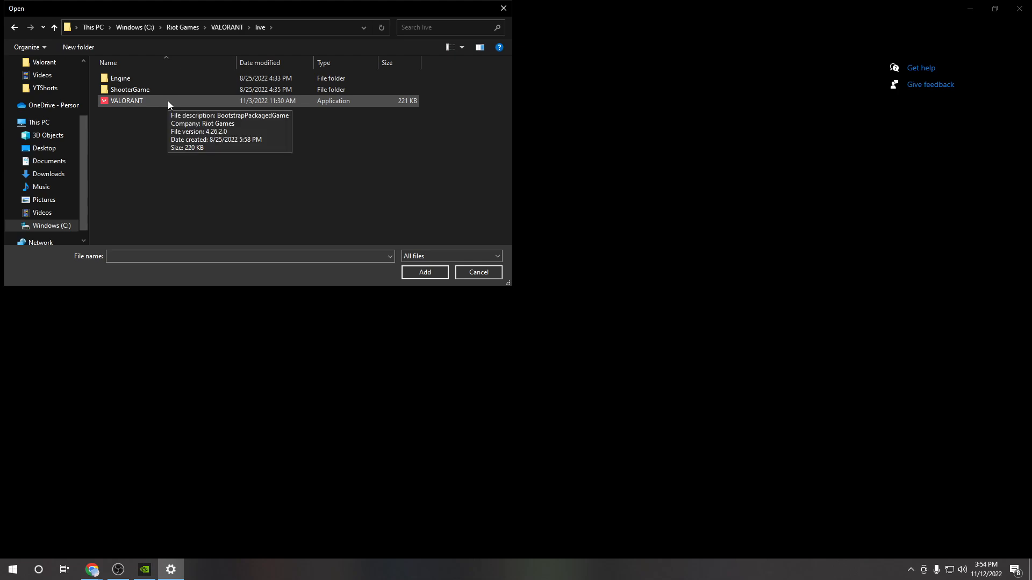
pyautogui.doubleClick(168, 101)
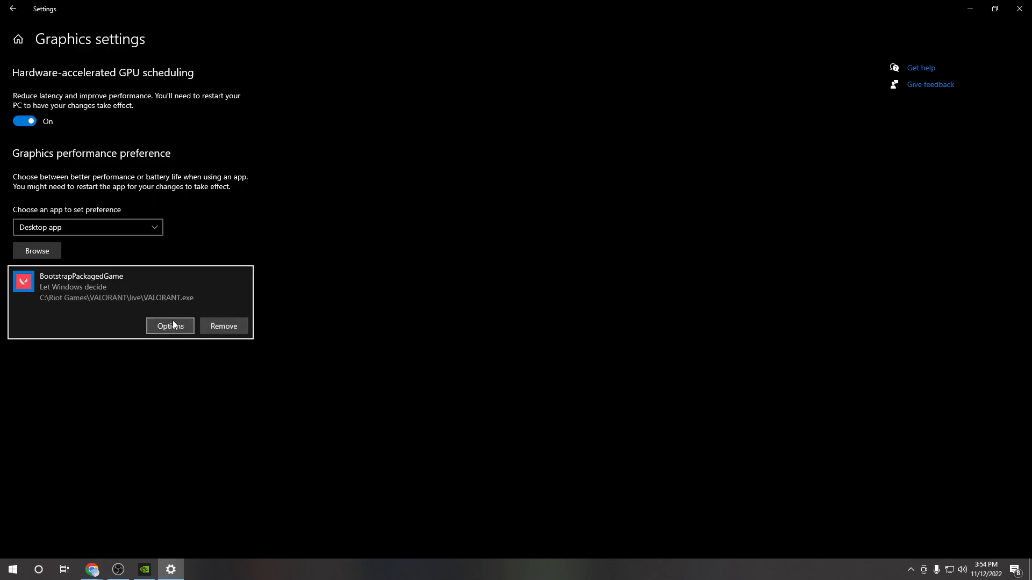
# Step: Save High performance as VALORANT.exe's graphics preference
pyautogui.click(172, 324)
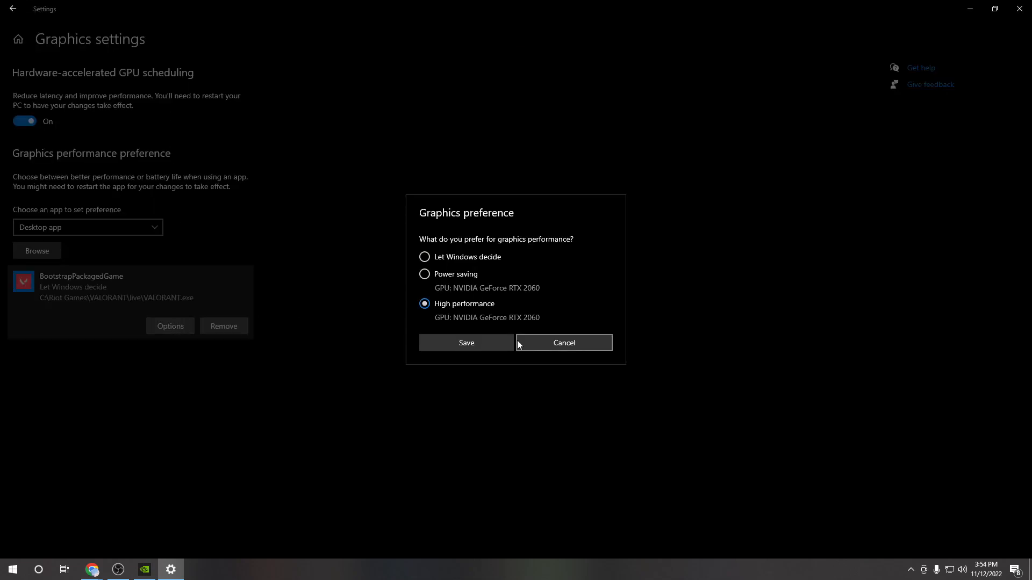
pyautogui.click(478, 343)
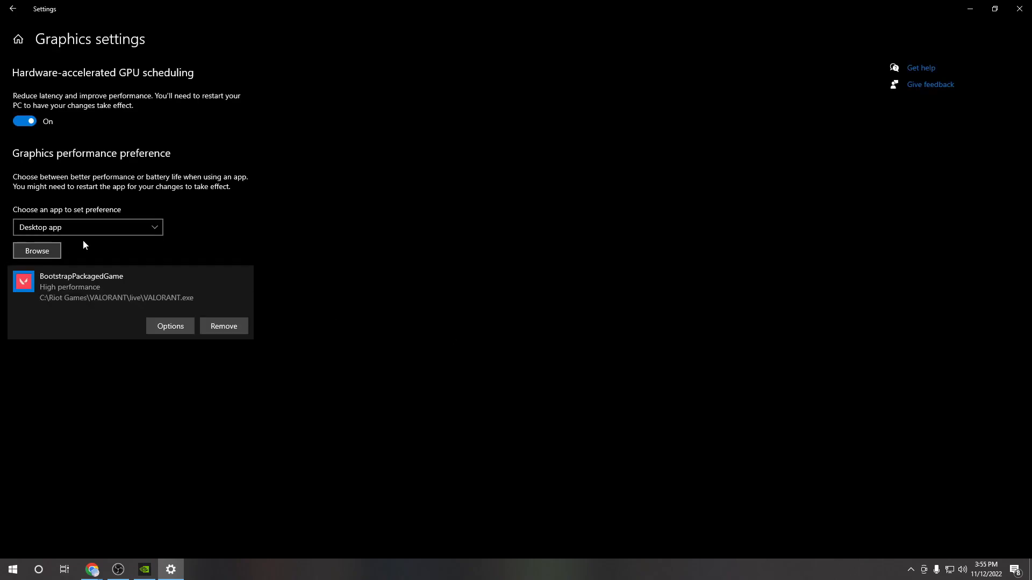
pyautogui.click(57, 250)
# Step: Add ShooterGame\Binaries\Win64\VALORANT-Win64-Shipping.exe to the graphics preference list
pyautogui.doubleClick(156, 79)
pyautogui.press('BackSpace')
pyautogui.doubleClick(108, 89)
pyautogui.doubleClick(166, 82)
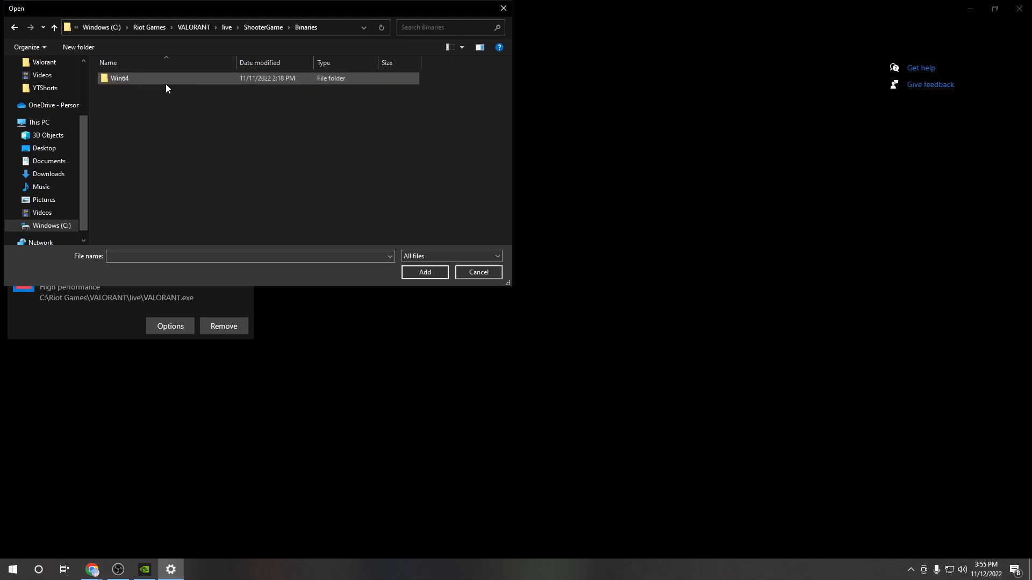
pyautogui.doubleClick(163, 79)
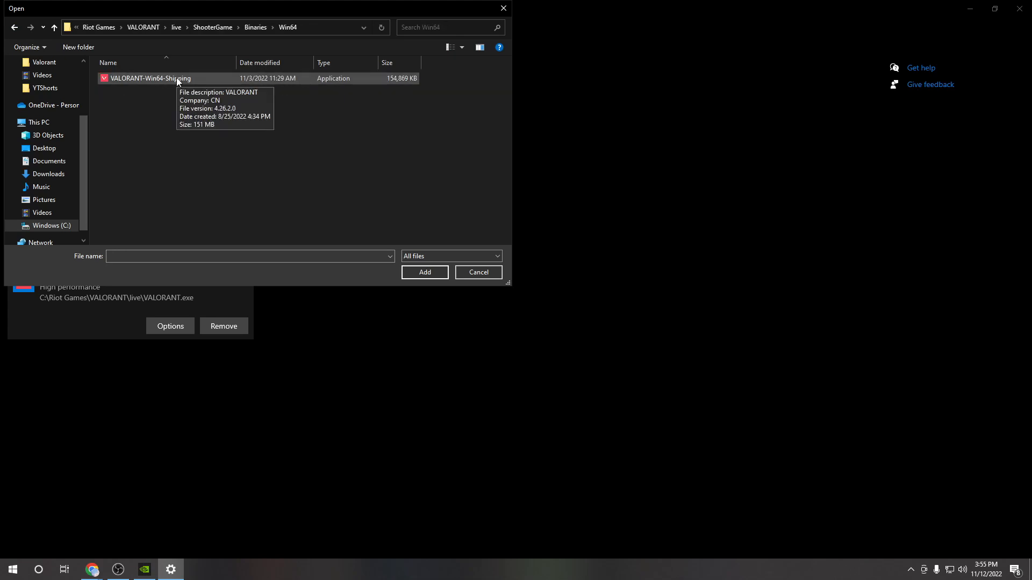
pyautogui.doubleClick(182, 78)
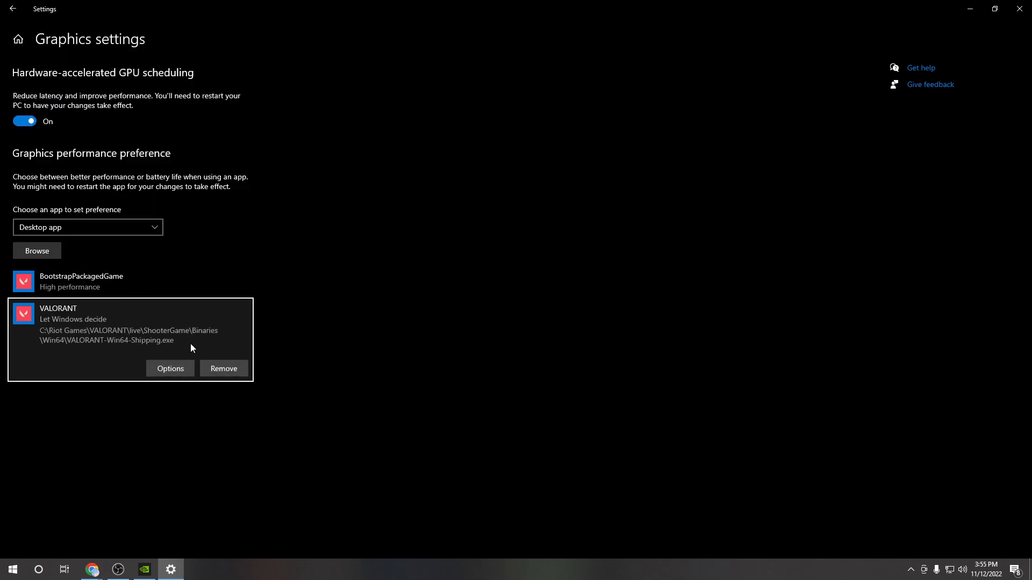
# Step: Save High performance as the graphics preference for VALORANT-Win64-Shipping.exe
pyautogui.click(145, 286)
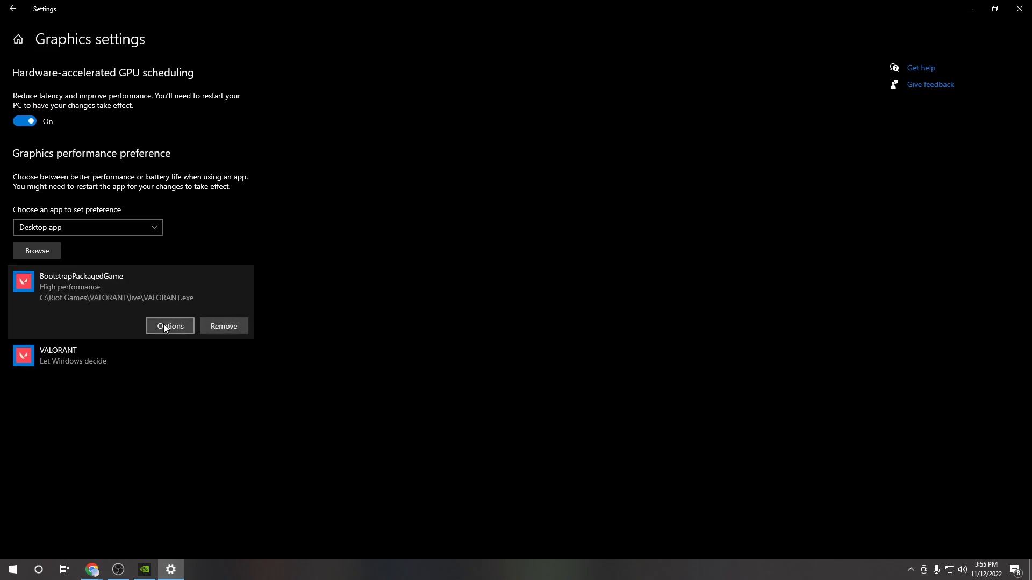
pyautogui.click(159, 357)
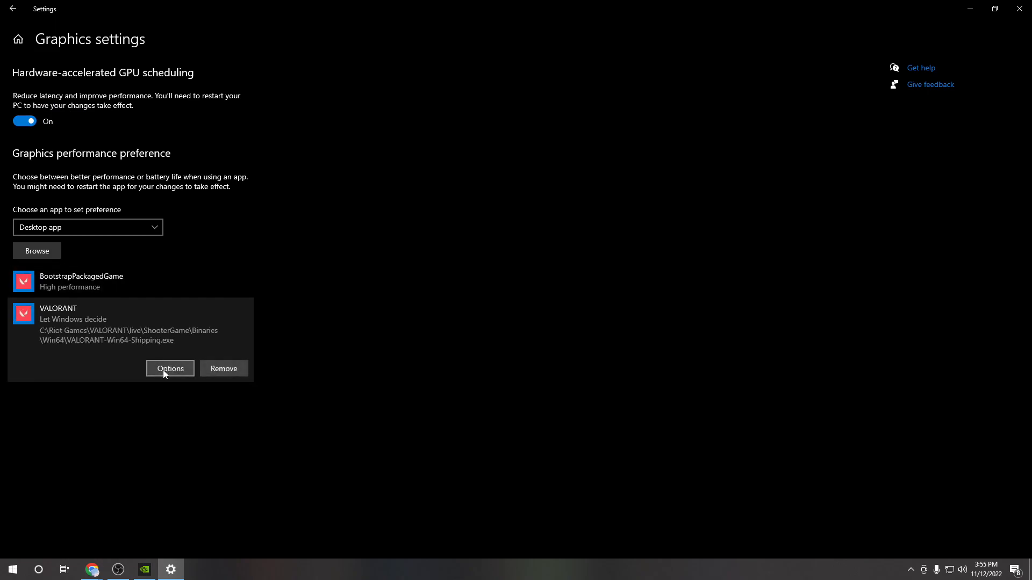
pyautogui.click(162, 370)
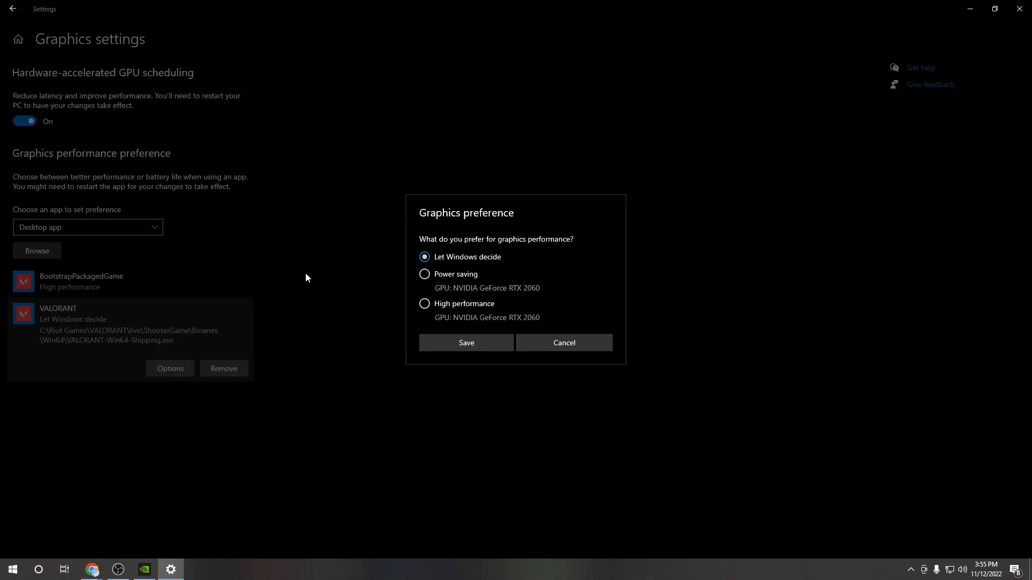
pyautogui.click(477, 345)
pyautogui.click(15, 573)
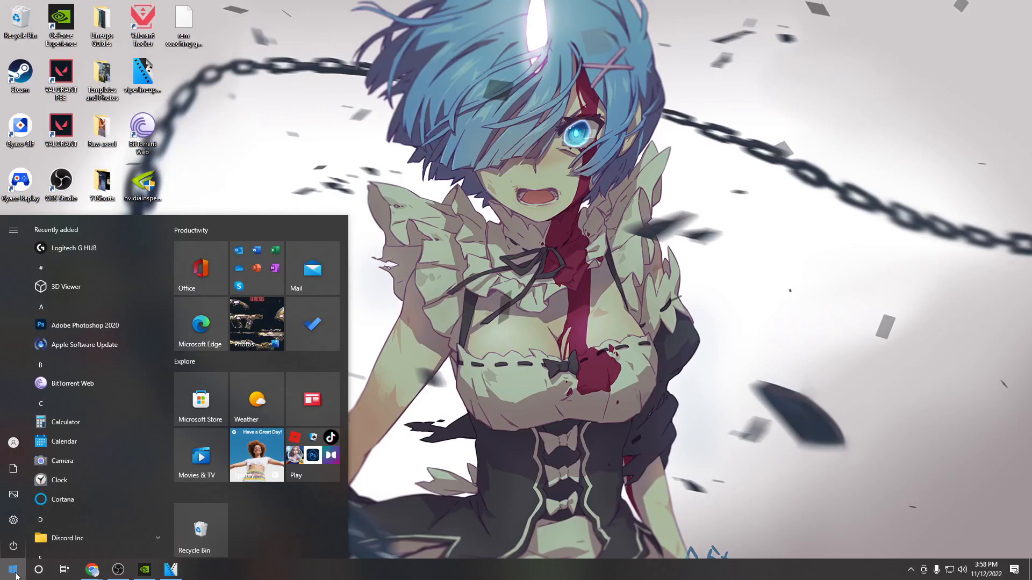
# Step: Review the Background apps toggles in Settings, found by searching 'back'
pyautogui.write('back')
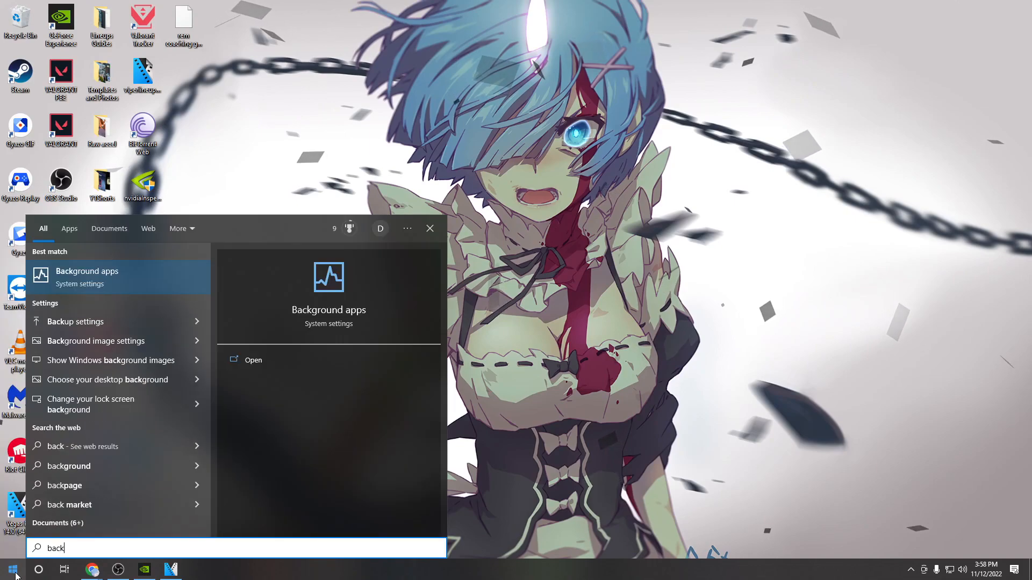
pyautogui.click(110, 270)
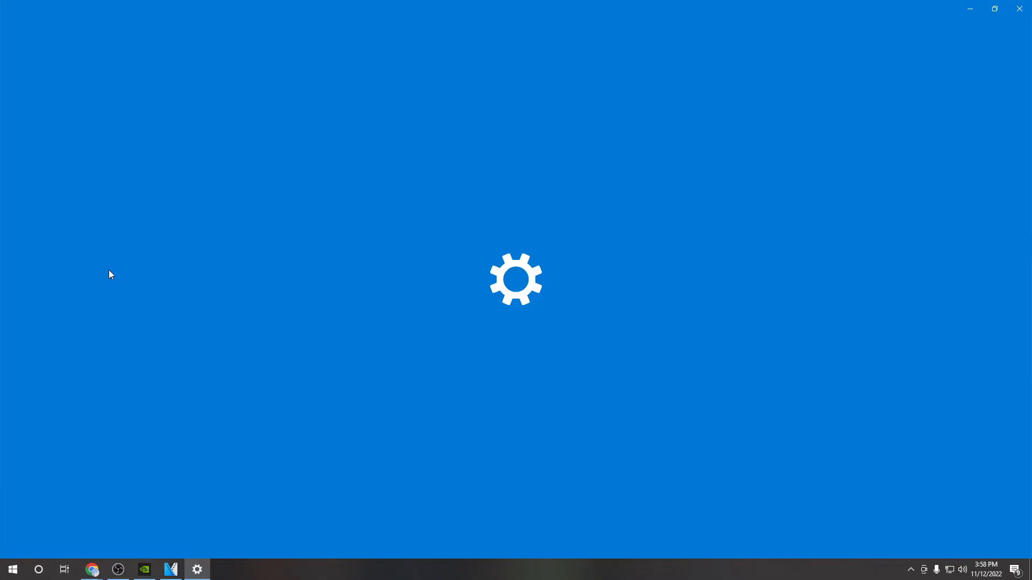
pyautogui.scroll(-10, 260, 215)
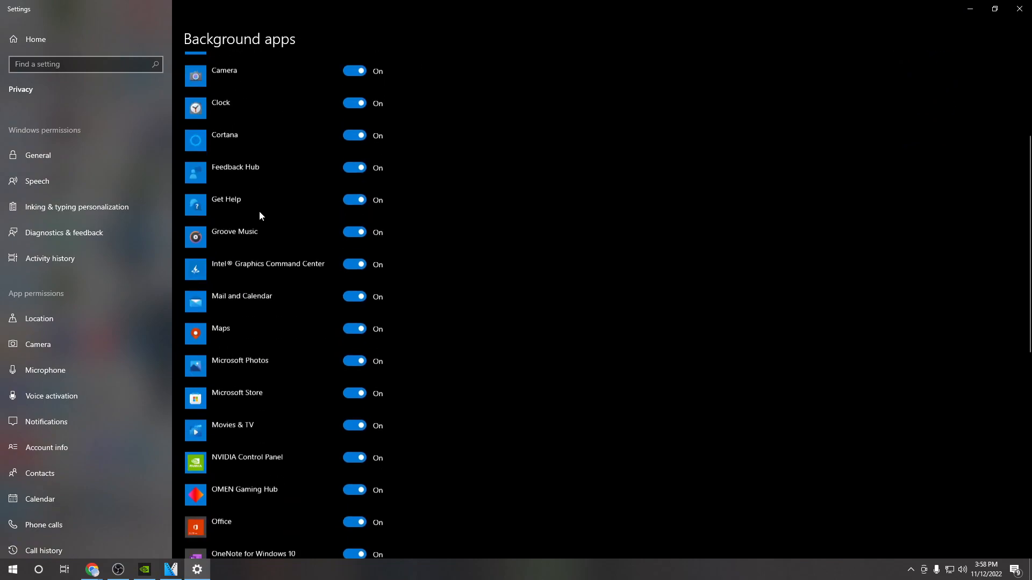
pyautogui.scroll(6, 274, 248)
pyautogui.scroll(4, 276, 241)
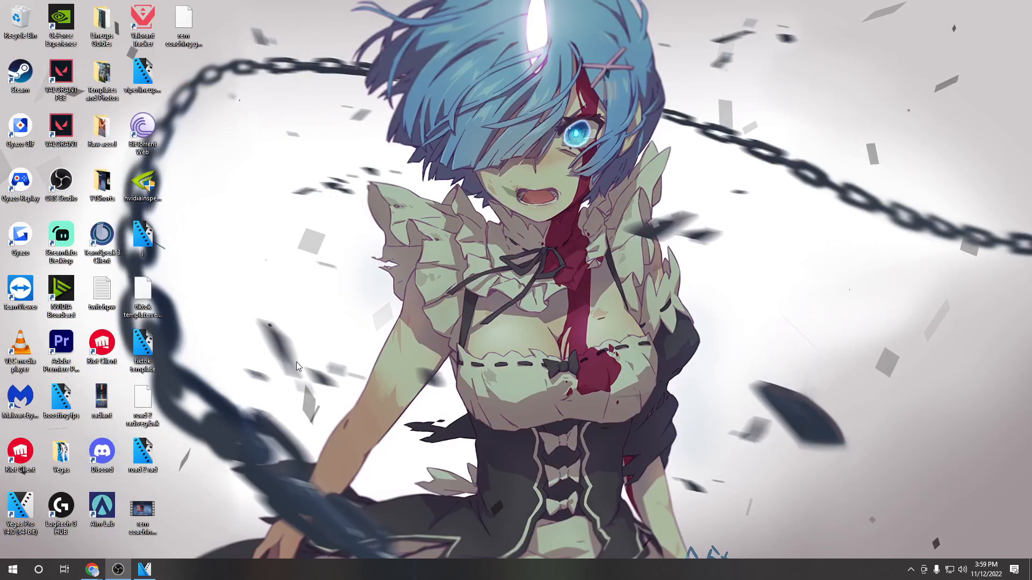
pyautogui.press('super')
# Step: Install Game Ready Driver 526.86 from GeForce Experience's Drivers page, then close the app
pyautogui.write('ge')
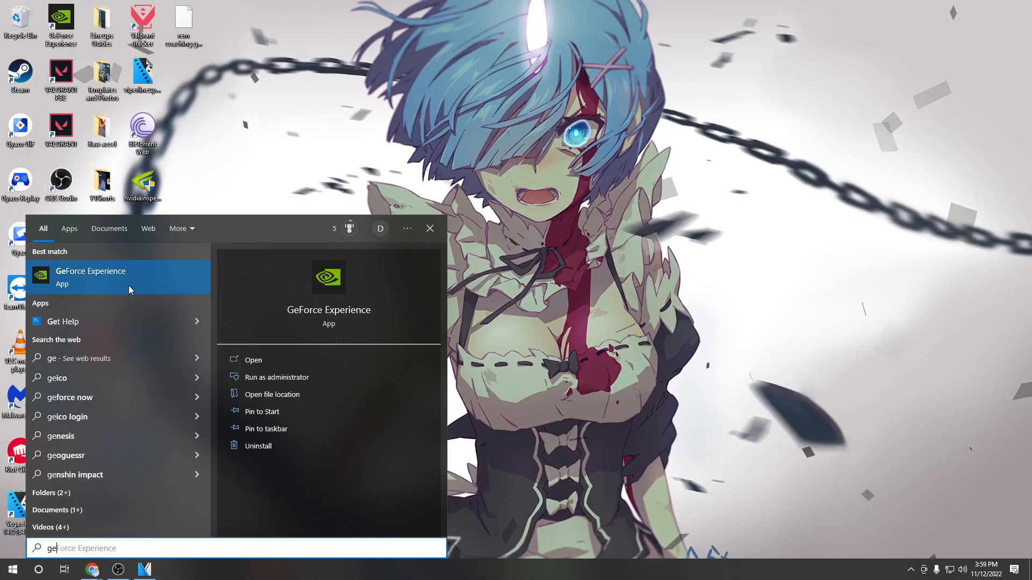
pyautogui.click(132, 281)
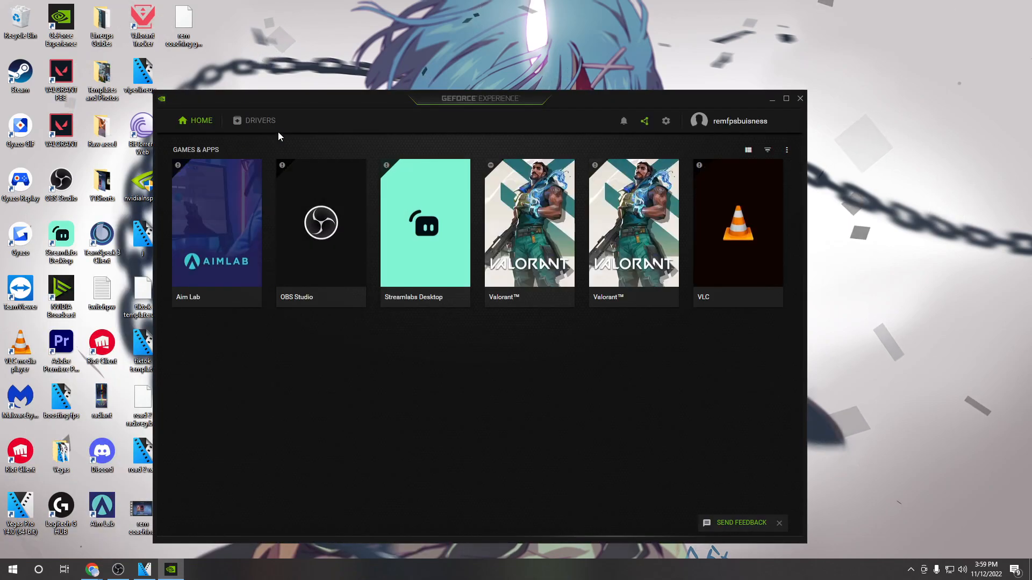
pyautogui.click(260, 121)
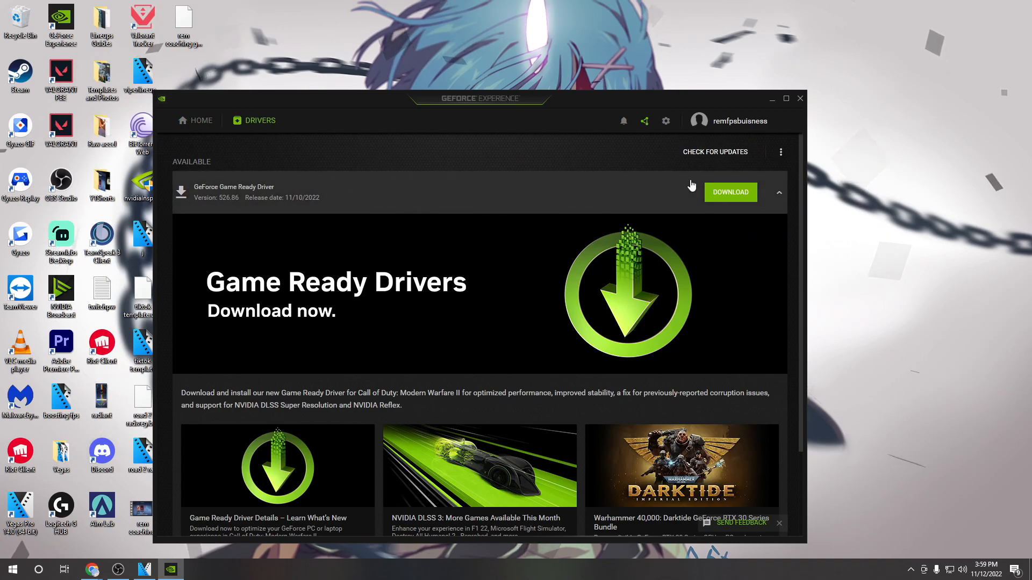
pyautogui.click(724, 192)
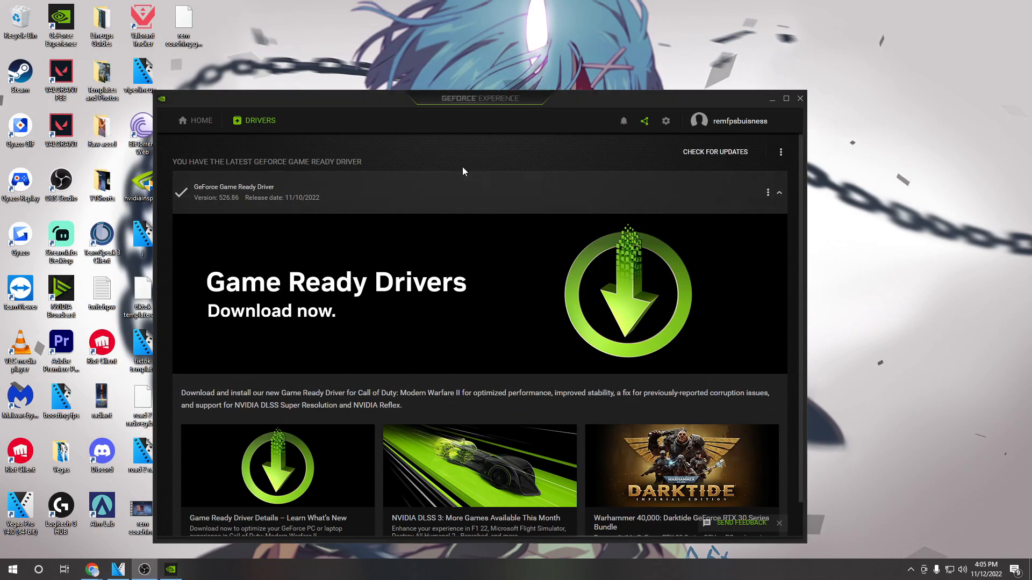
pyautogui.click(800, 99)
# Step: Confirm app and sender notifications are Off in Notifications & actions, then close Settings
pyautogui.click(13, 571)
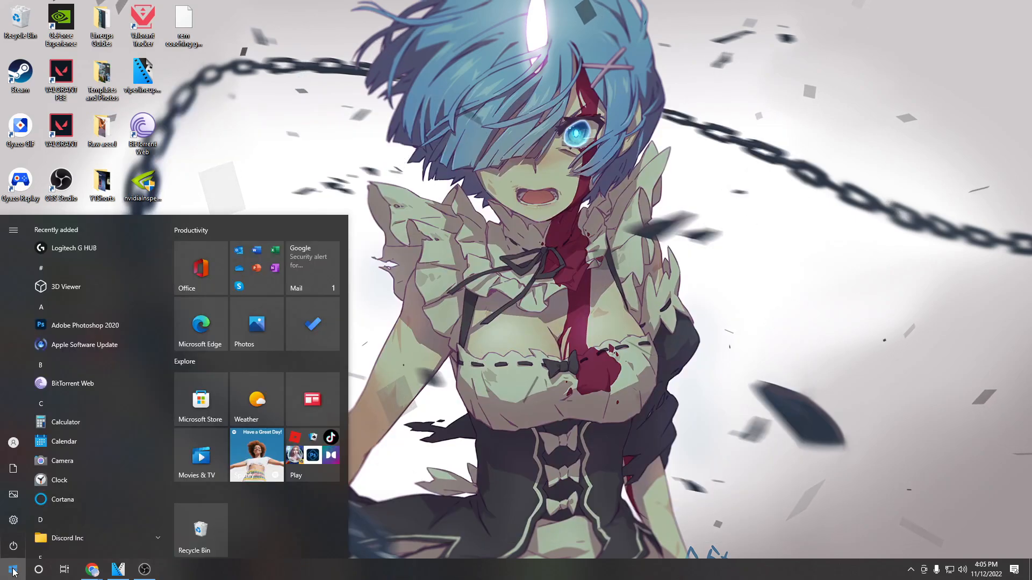
pyautogui.write('notif')
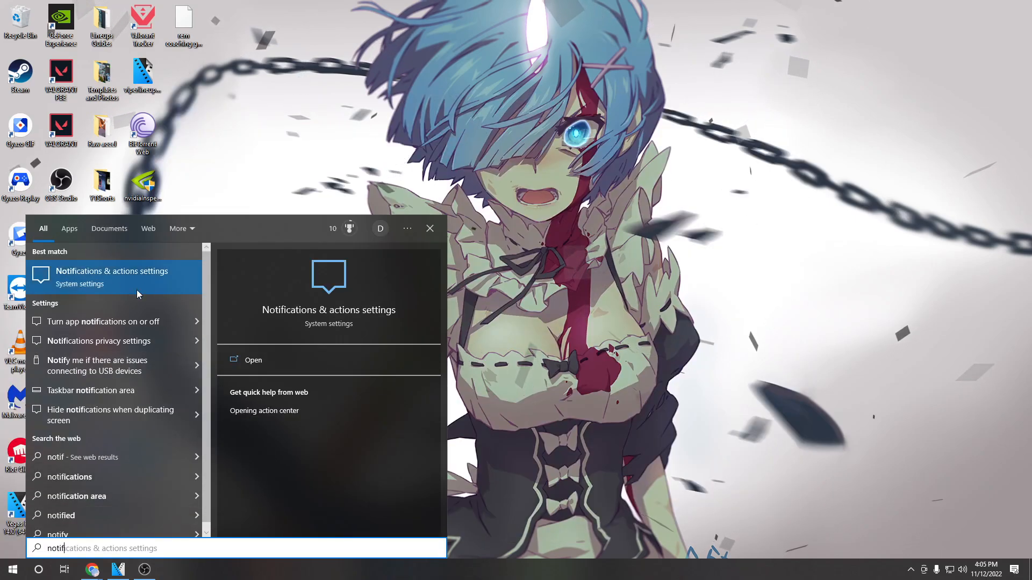
pyautogui.click(91, 275)
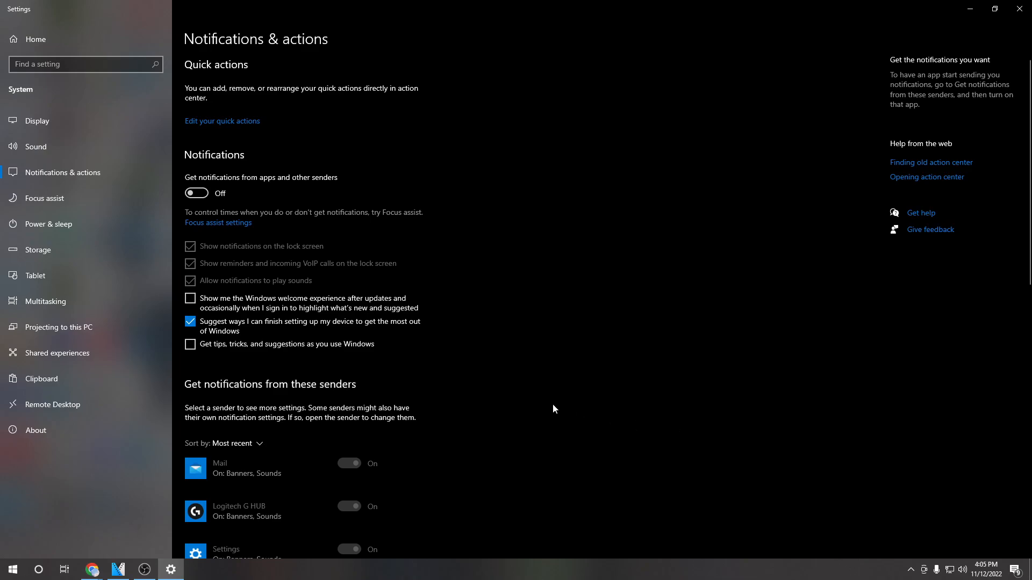
pyautogui.scroll(-10, 493, 419)
pyautogui.scroll(10, 508, 432)
pyautogui.click(1019, 9)
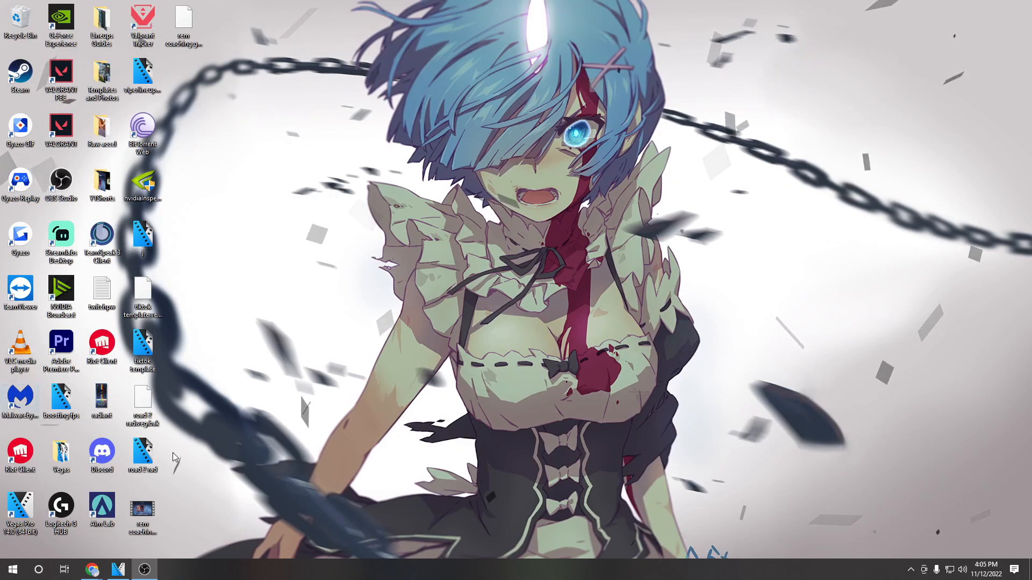
# Step: Open the %temp% folder through the Run dialog
pyautogui.click(13, 569)
pyautogui.write('run')
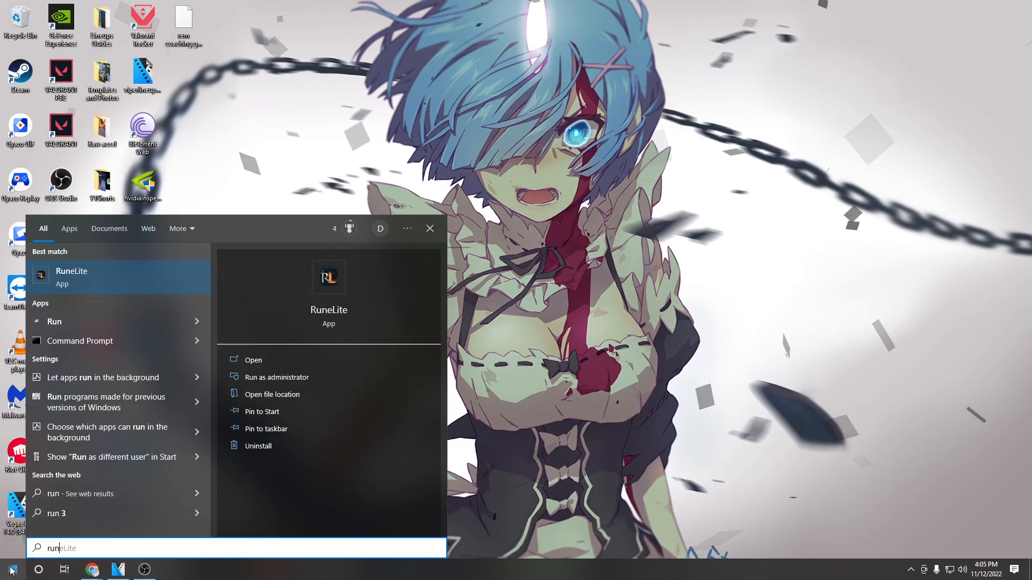
pyautogui.click(140, 325)
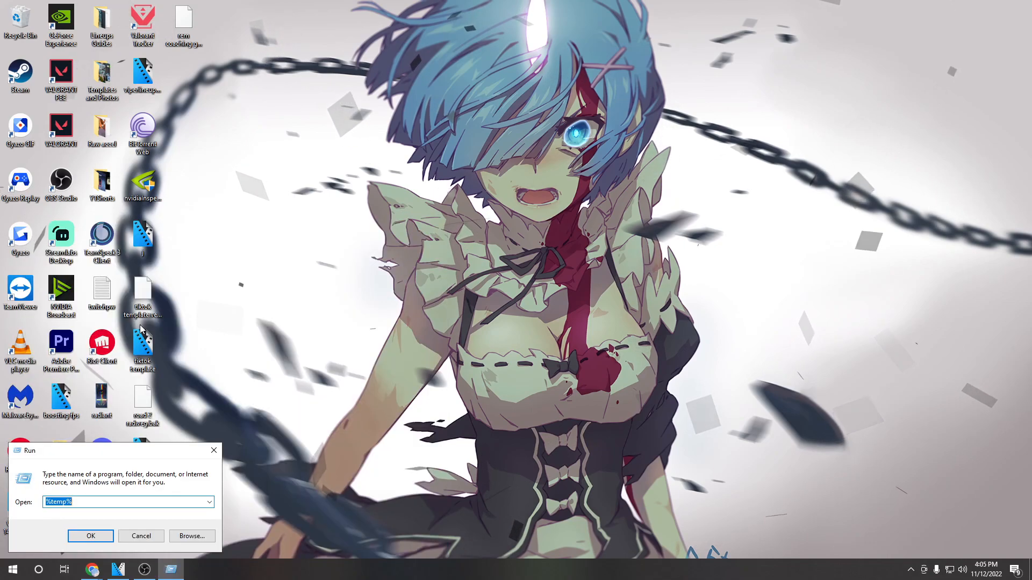
pyautogui.moveTo(46, 502); pyautogui.dragTo(79, 503)
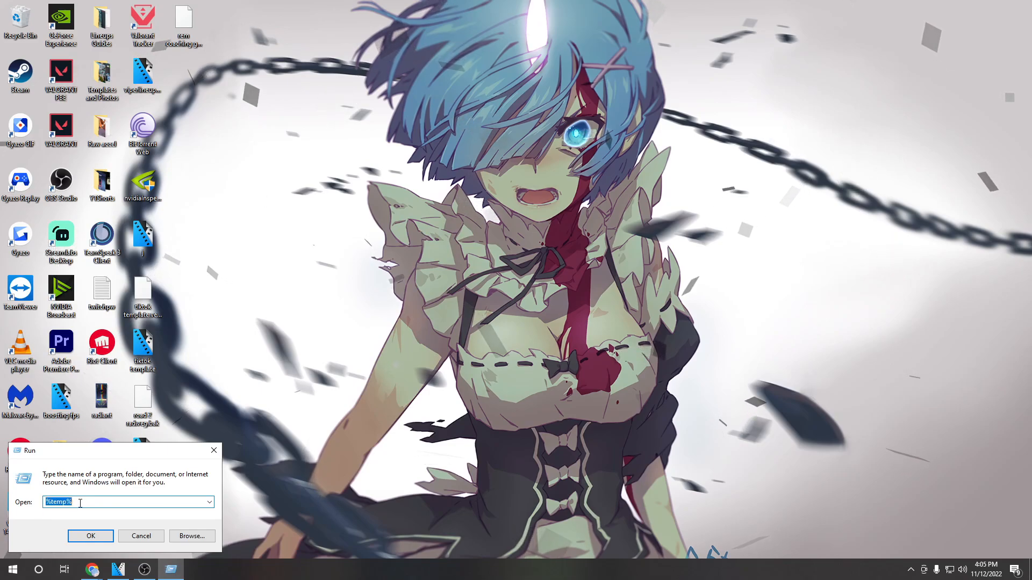
pyautogui.click(88, 536)
# Step: Delete all Temp files, skipping in-use items so 11 remain, and close Explorer
pyautogui.scroll(-5, 560, 254)
pyautogui.moveTo(979, 171); pyautogui.dragTo(979, 309)
pyautogui.moveTo(888, 312); pyautogui.dragTo(448, 102)
pyautogui.moveTo(795, 309); pyautogui.dragTo(449, 102)
pyautogui.press('Delete')
pyautogui.click(223, 231)
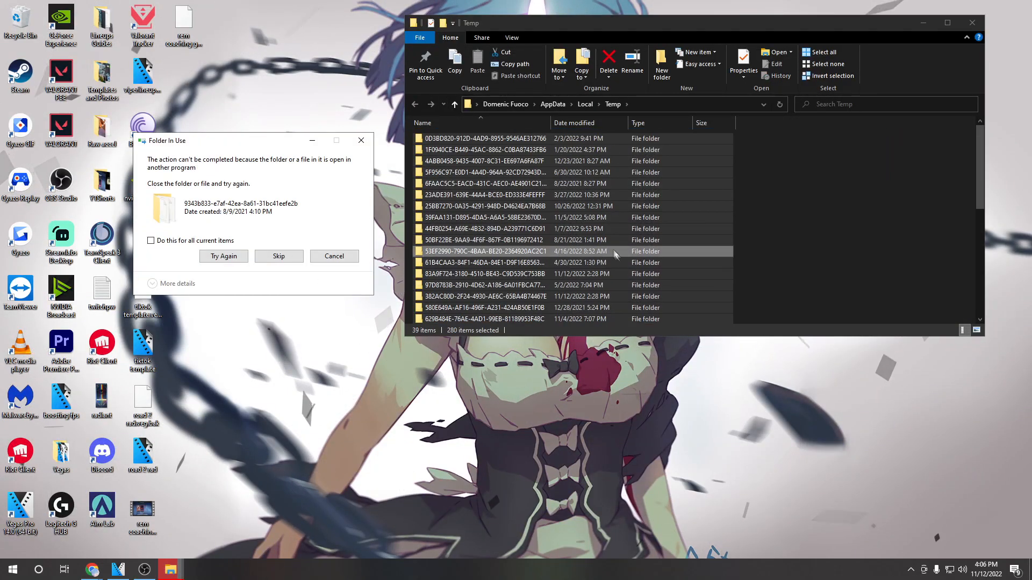
pyautogui.click(278, 256)
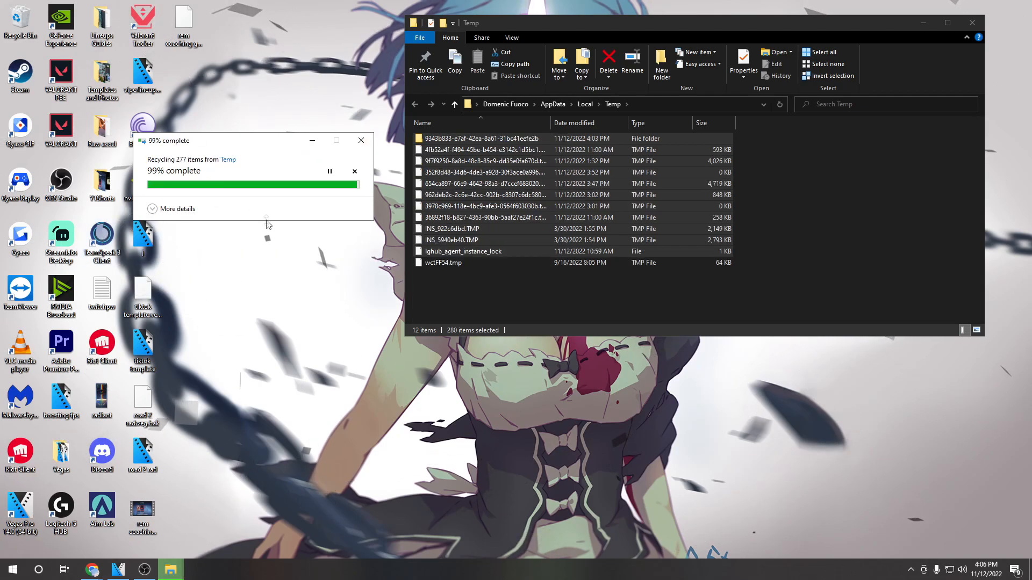
pyautogui.click(538, 262)
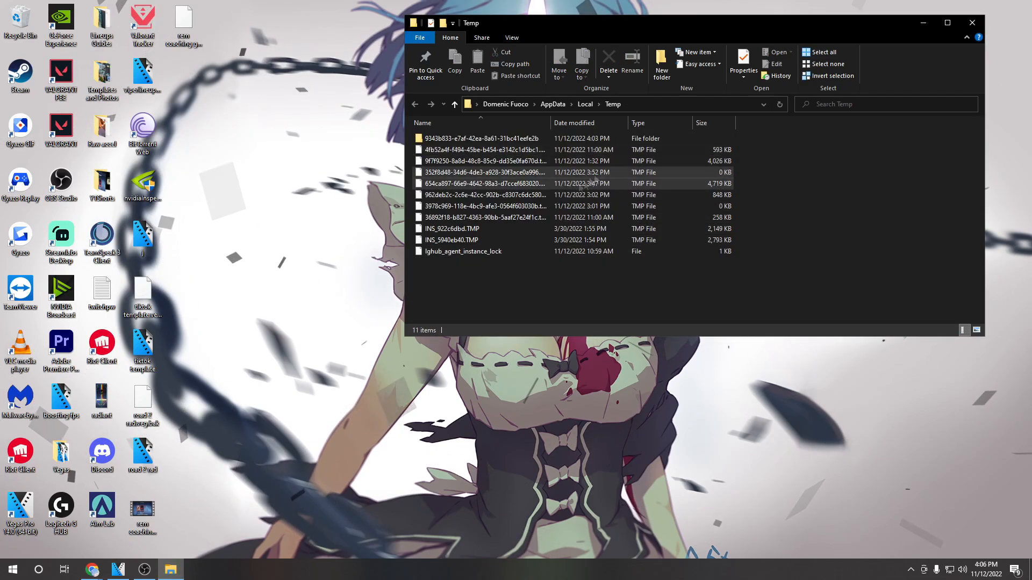
pyautogui.click(972, 27)
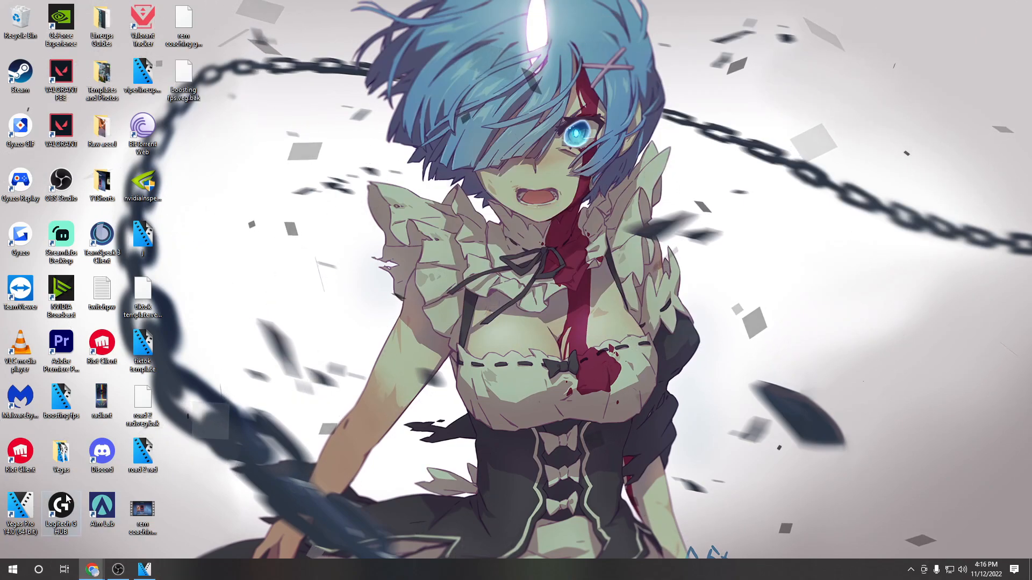
# Step: Disable Microsoft Edge's startup entry in Task Manager's Startup list
pyautogui.click(11, 569)
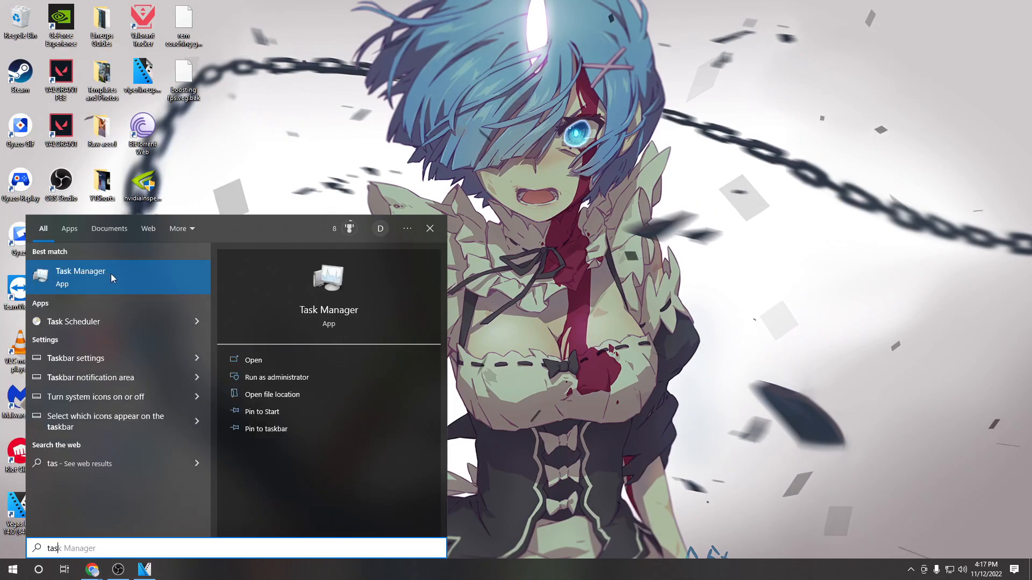
pyautogui.click(110, 273)
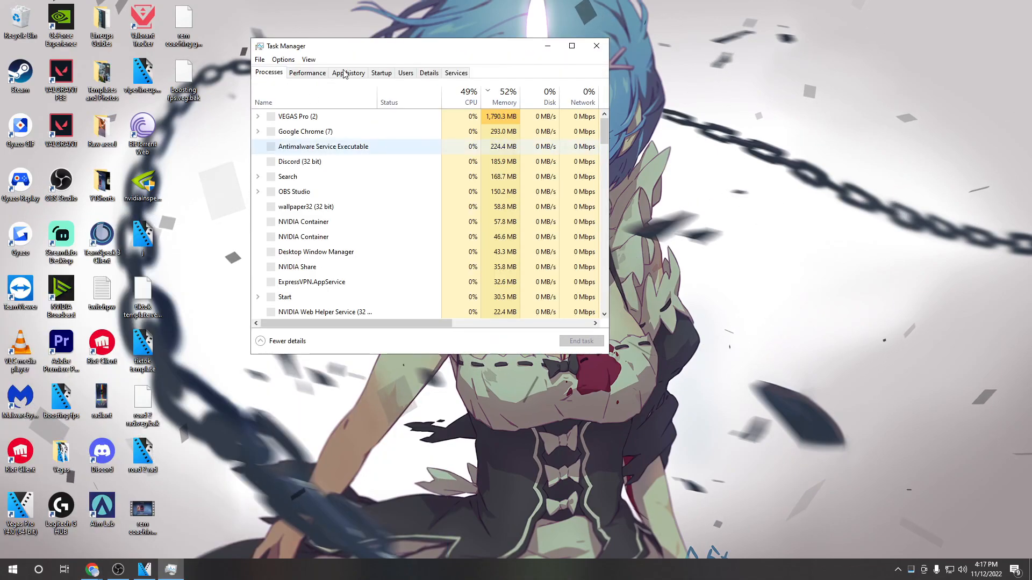
pyautogui.click(381, 73)
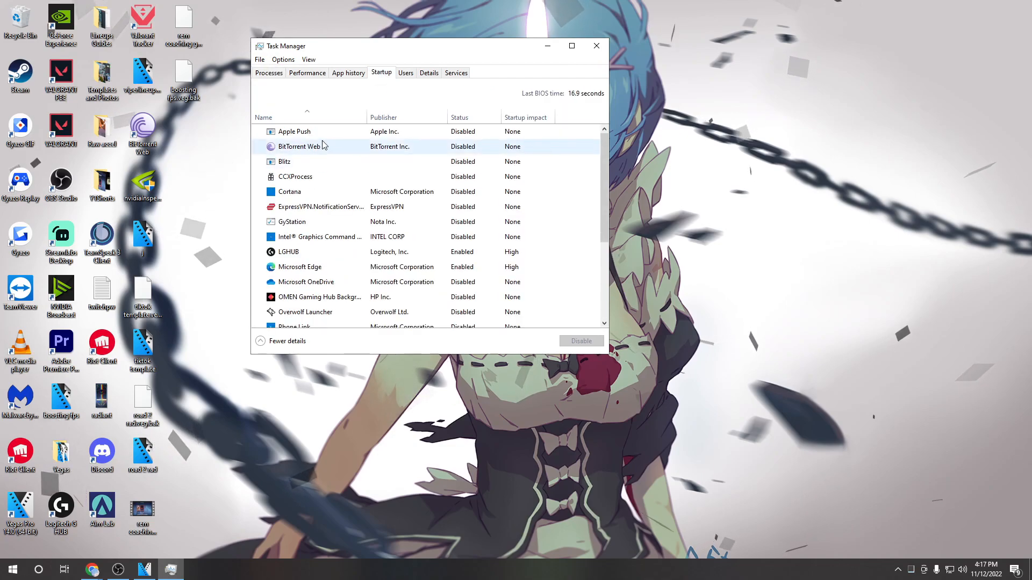
pyautogui.scroll(-2, 480, 171)
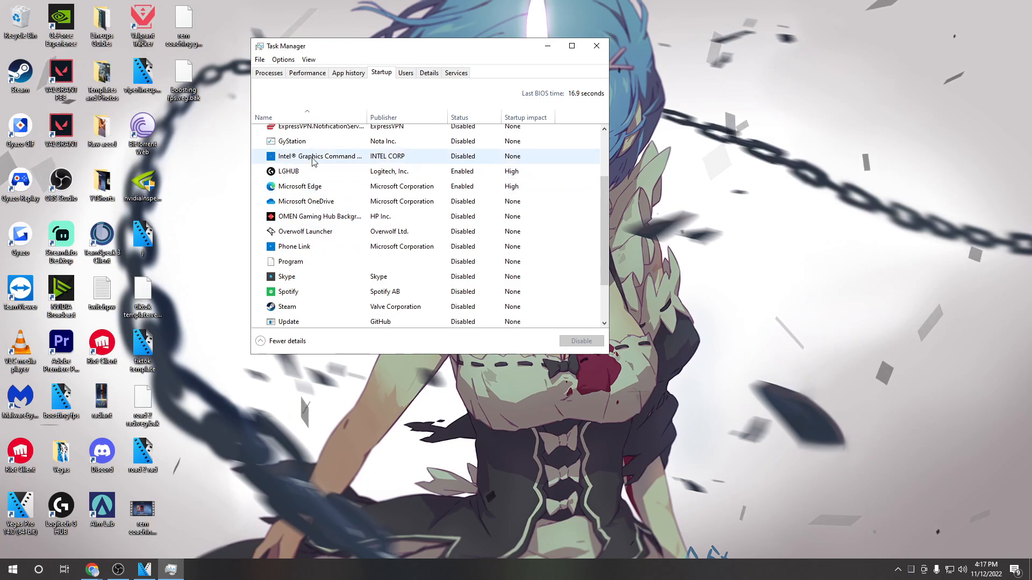
pyautogui.rightClick(320, 187)
pyautogui.click(351, 211)
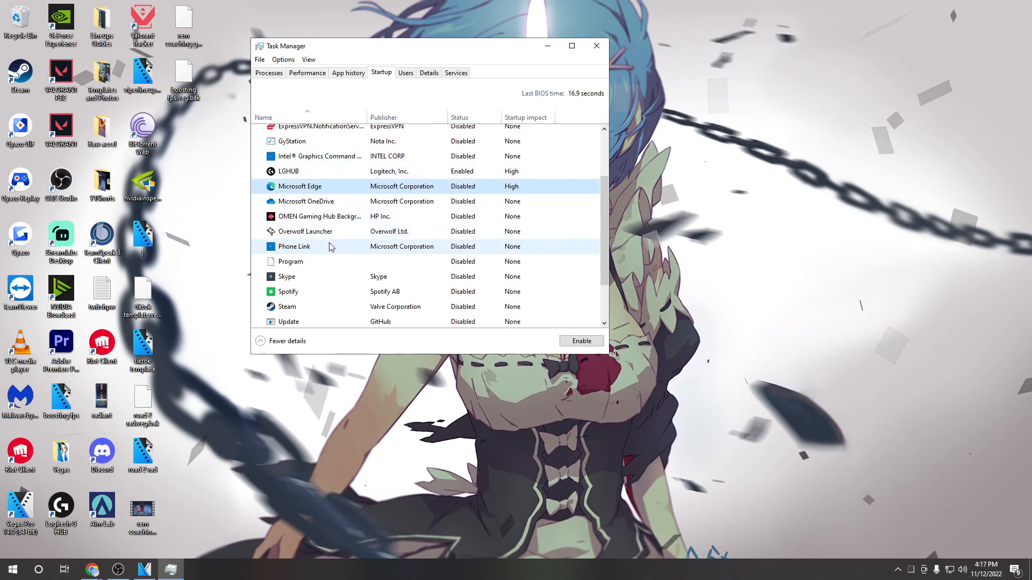
# Step: Select the Vanguard tray notification startup entry and review the startup list
pyautogui.scroll(-2, 329, 244)
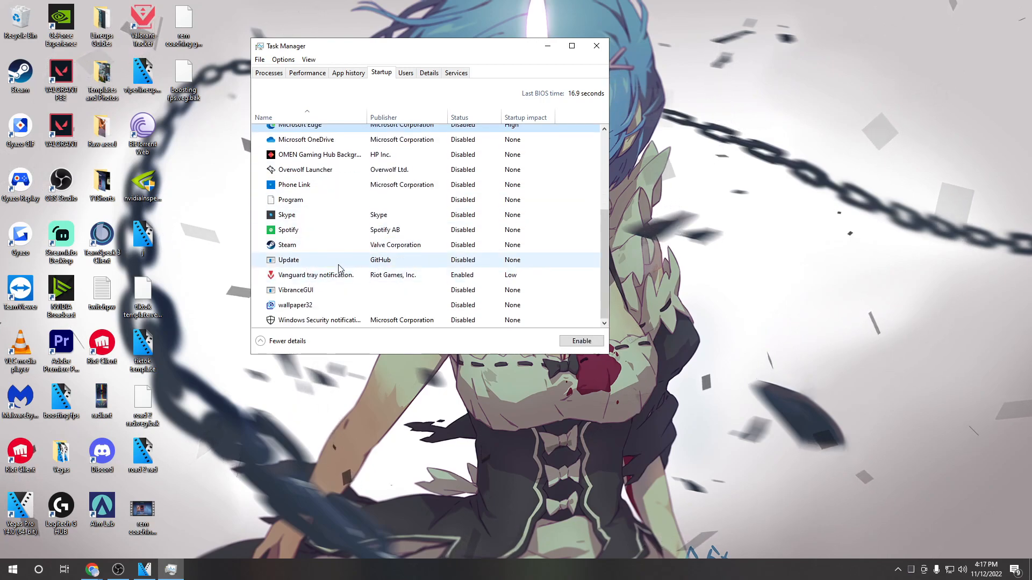
pyautogui.click(322, 277)
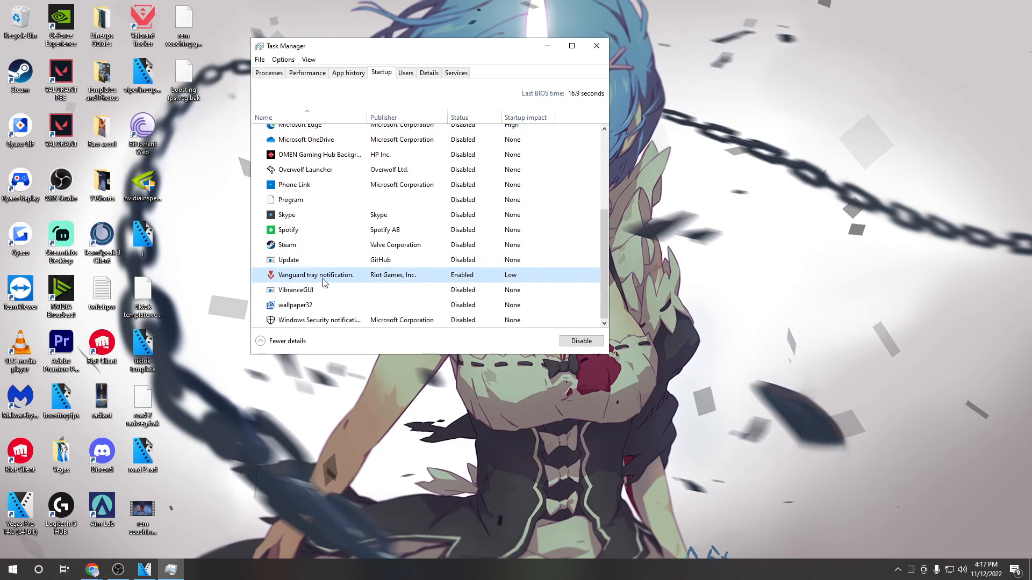
pyautogui.scroll(3, 350, 242)
pyautogui.scroll(-3, 371, 165)
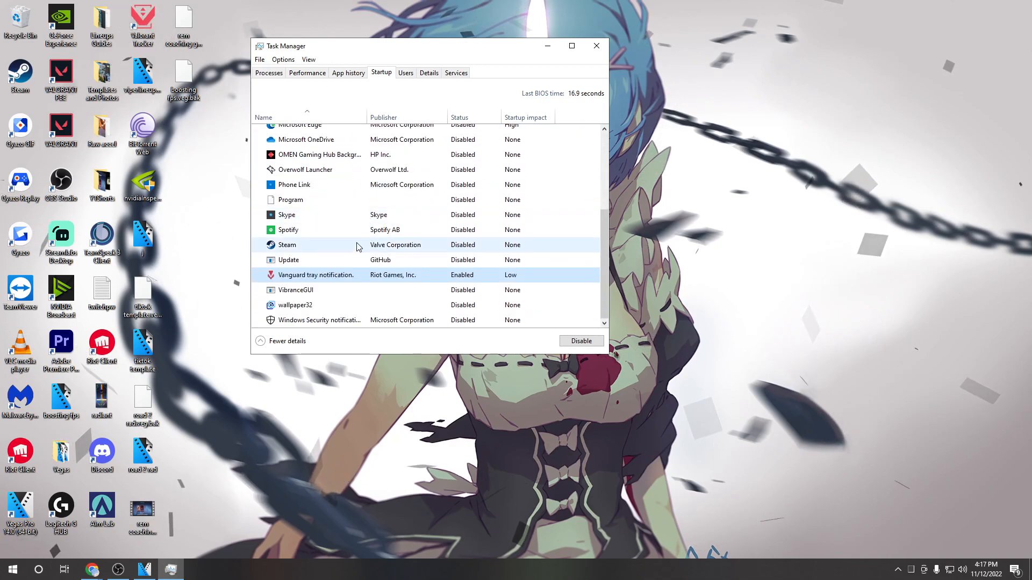
pyautogui.scroll(3, 322, 213)
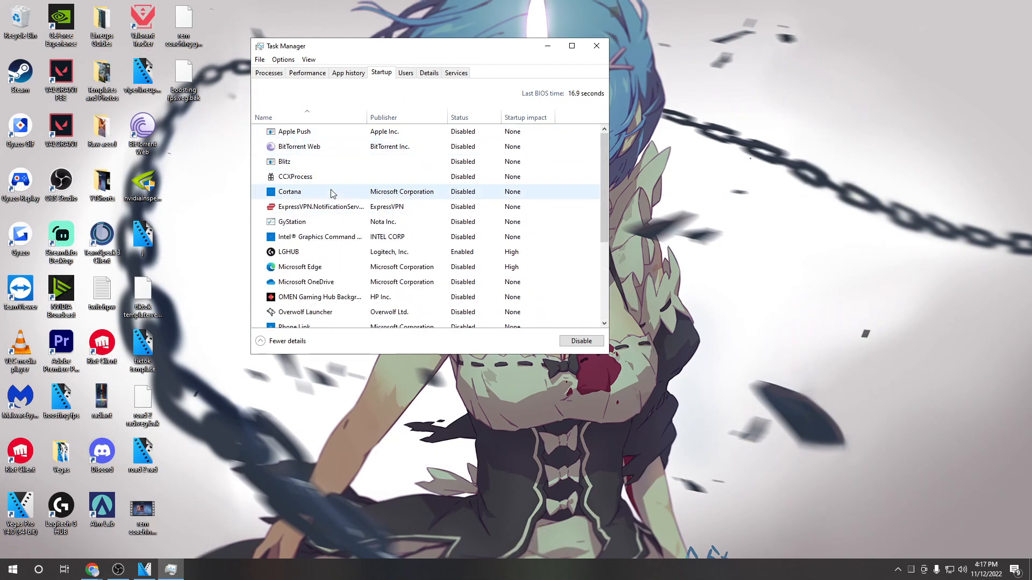
pyautogui.scroll(-2, 393, 164)
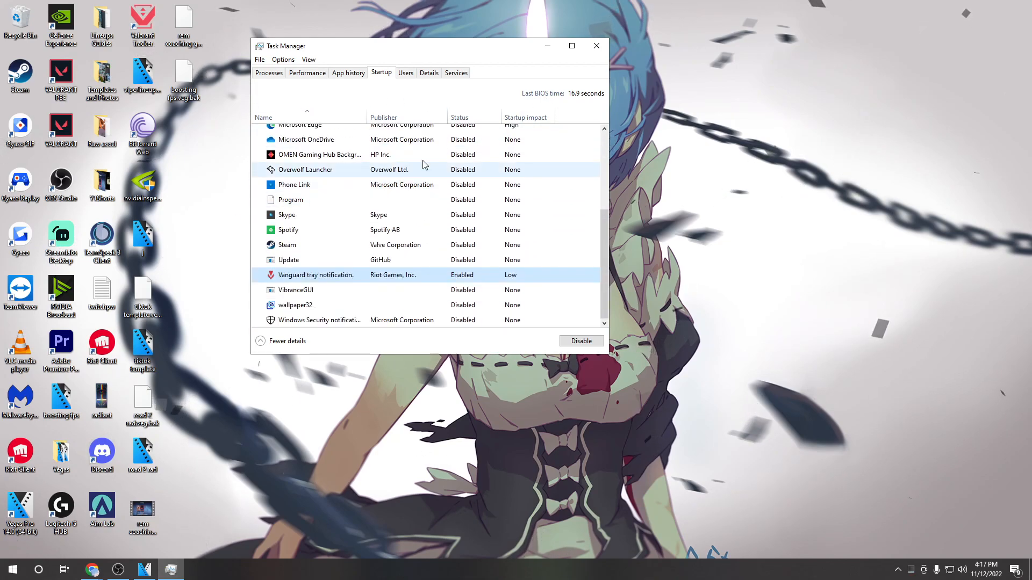
pyautogui.scroll(3, 419, 185)
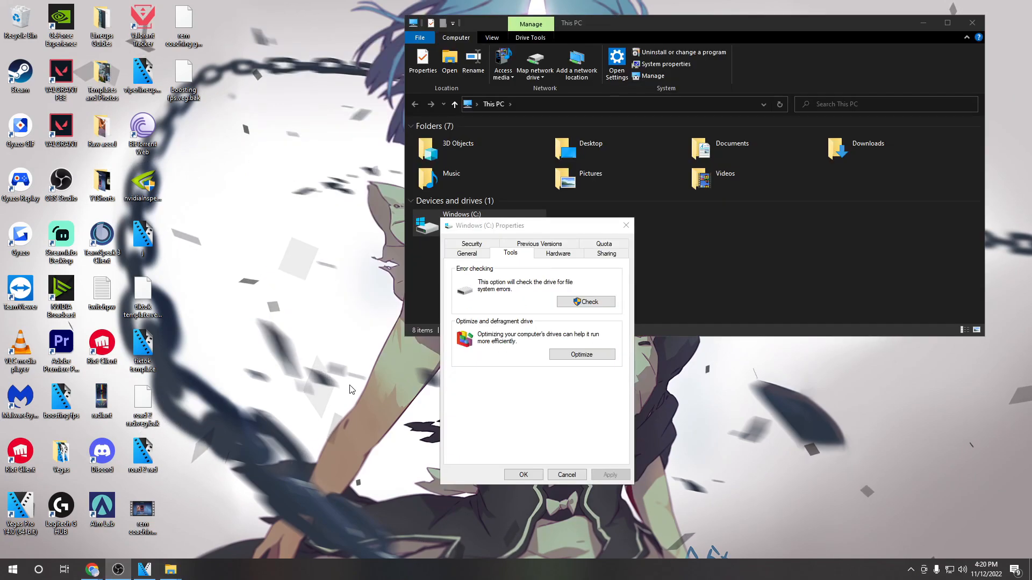
# Step: Scan drive C for file system errors and dismiss the no-errors result
pyautogui.click(577, 303)
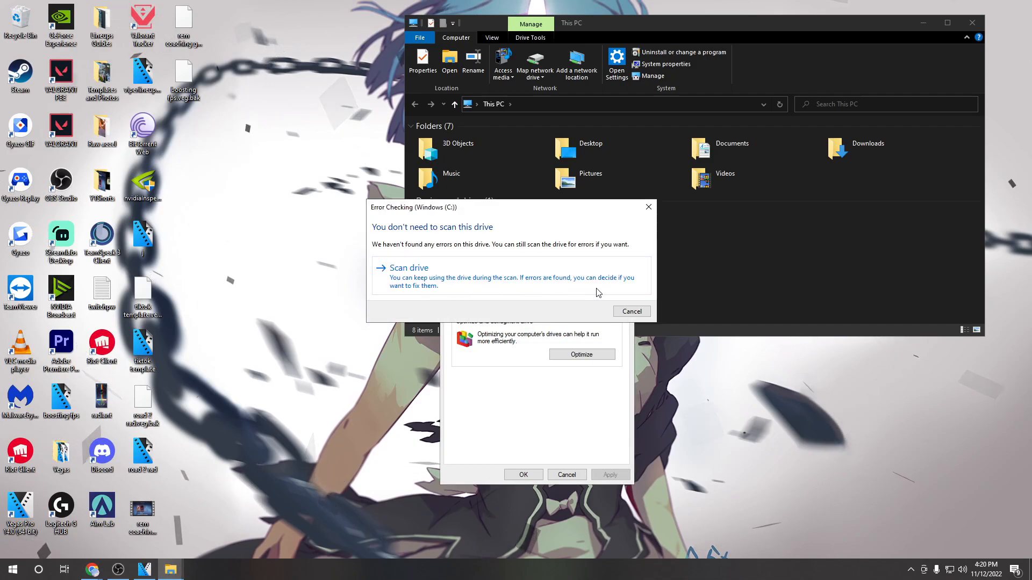
pyautogui.click(596, 293)
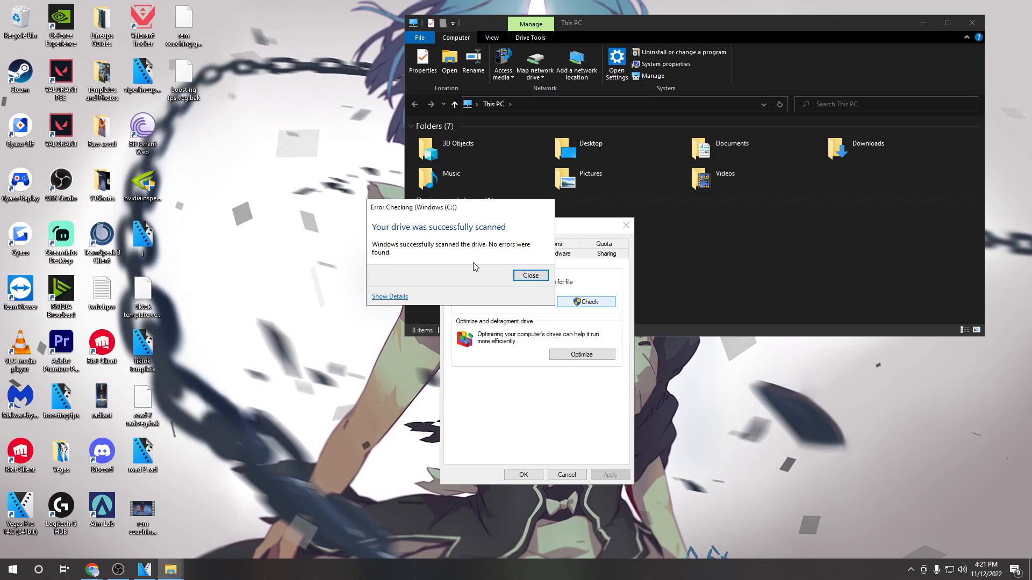
pyautogui.click(531, 279)
# Step: Turn off drive C's scheduled optimization, leaving the frequency at Weekly
pyautogui.click(583, 354)
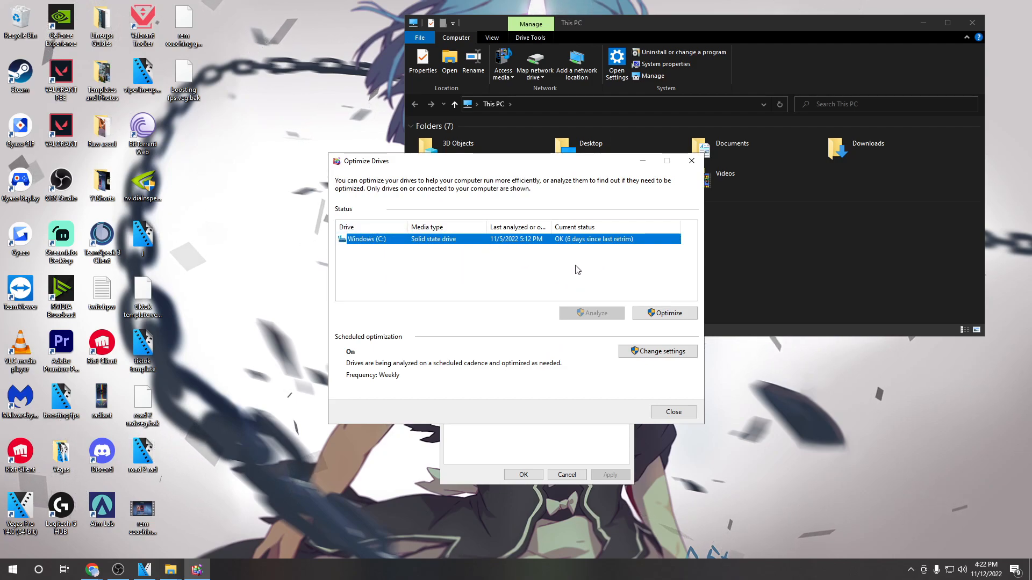
pyautogui.click(656, 351)
pyautogui.click(439, 243)
pyautogui.click(439, 243)
pyautogui.click(359, 223)
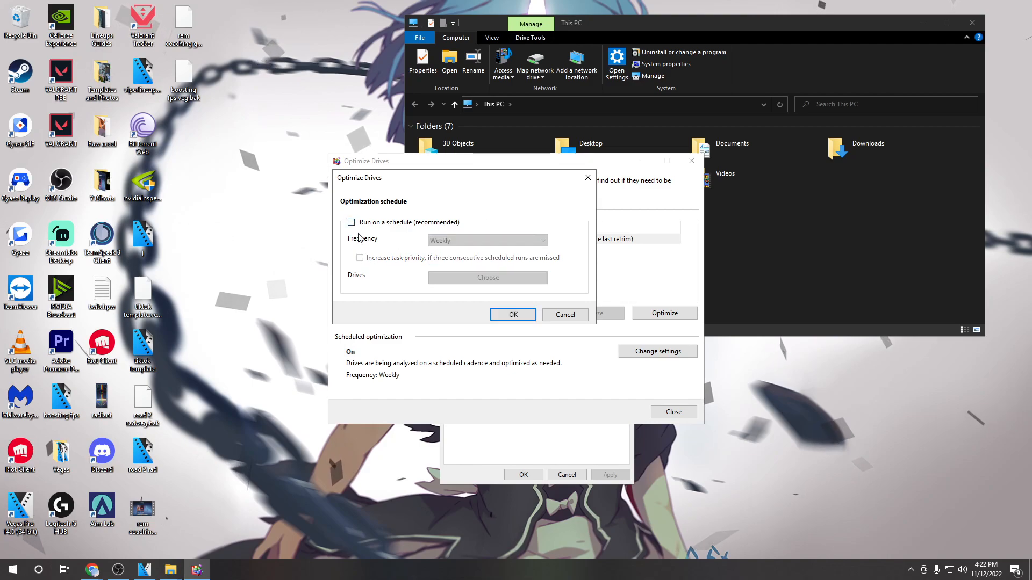
pyautogui.click(512, 315)
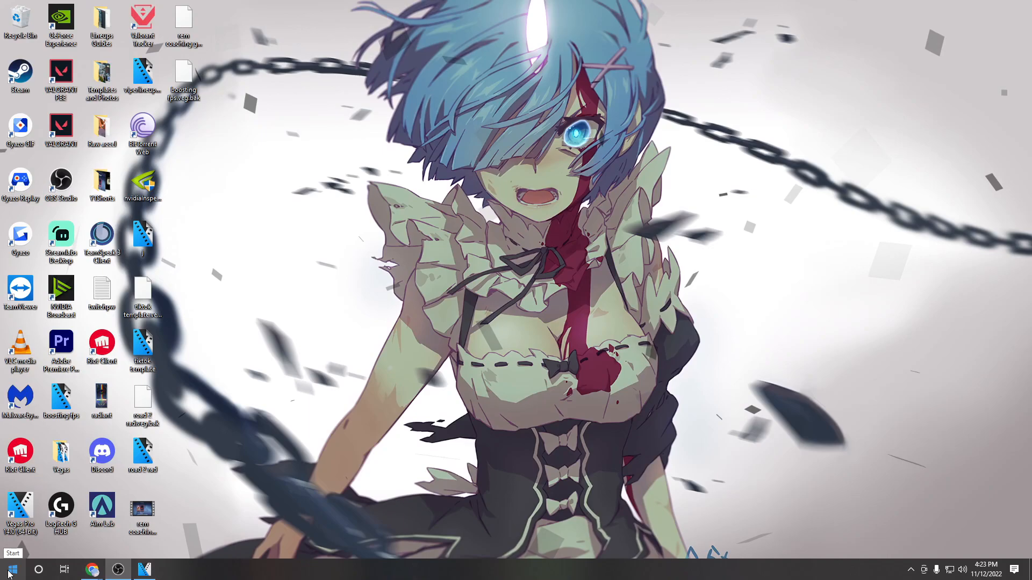
pyautogui.click(8, 572)
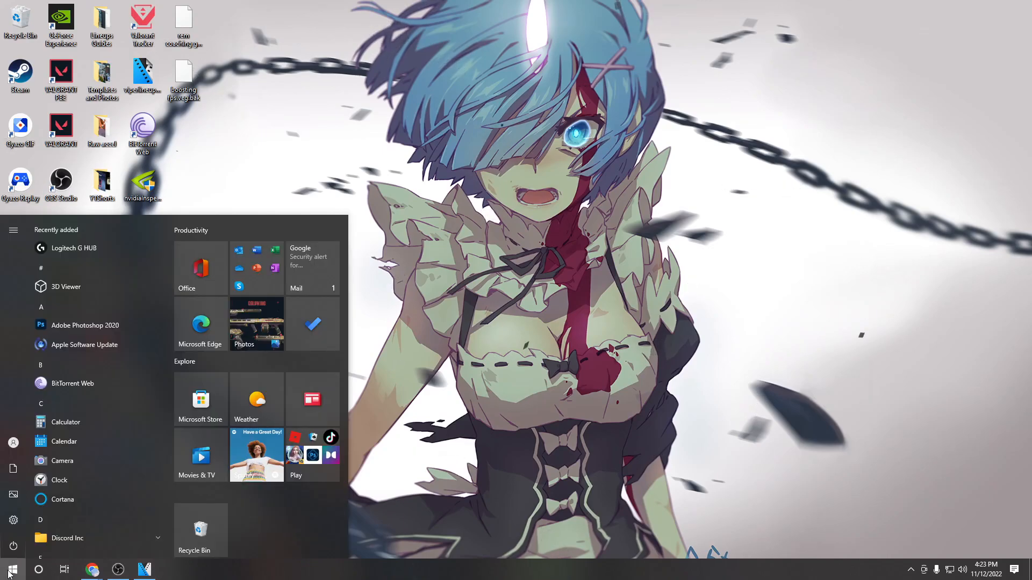
# Step: Via 'advanced sys' search, set Performance Options visual effects to Adjust for best performance and apply
pyautogui.write('adva')
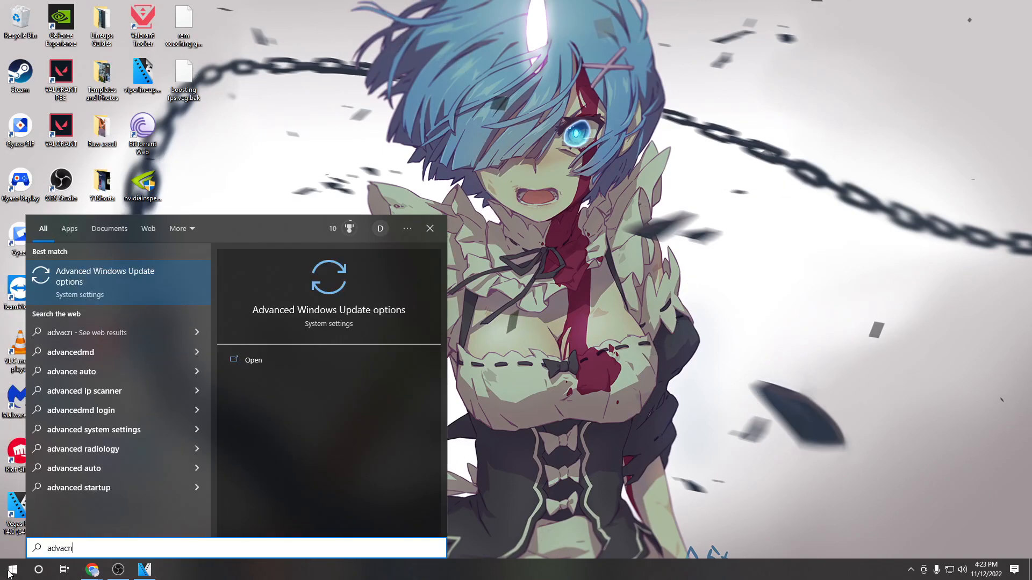
pyautogui.write('nced sys')
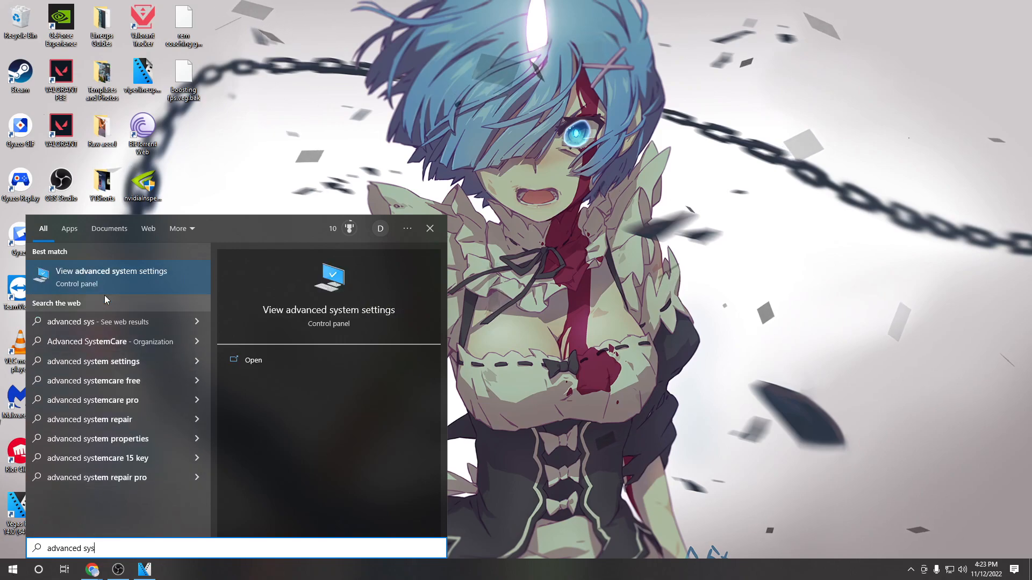
pyautogui.click(161, 275)
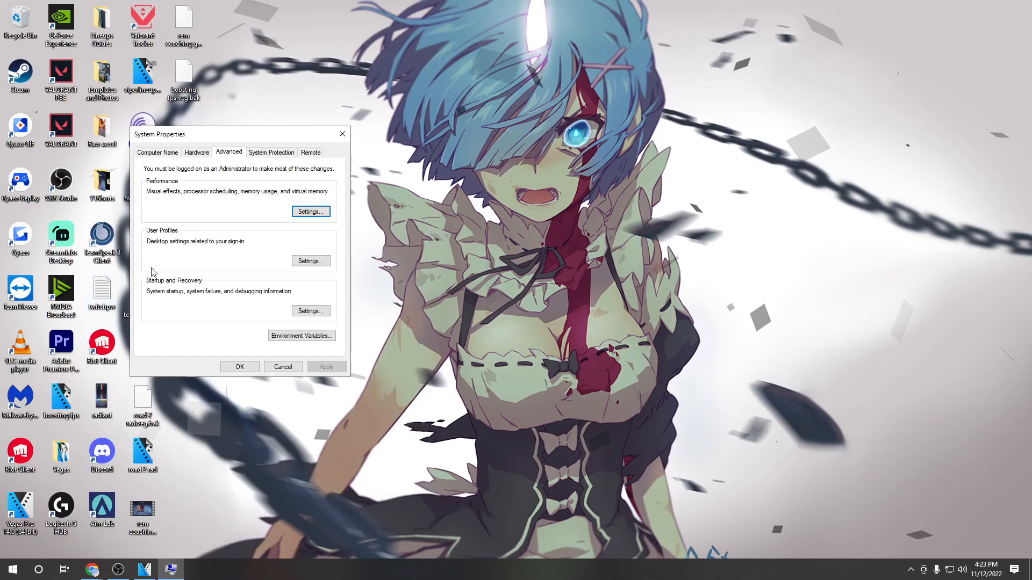
pyautogui.moveTo(235, 144); pyautogui.dragTo(345, 141)
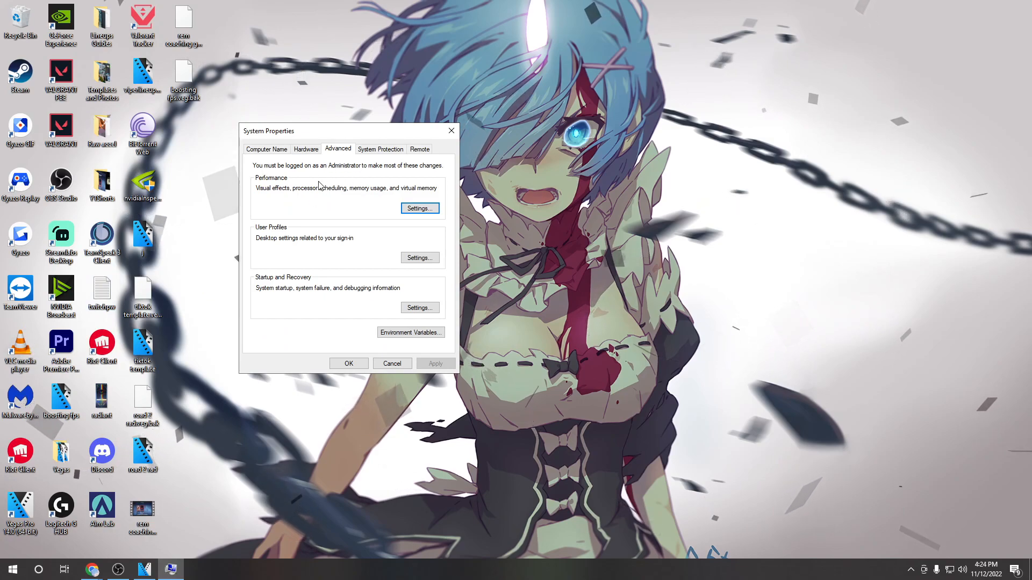
pyautogui.click(412, 210)
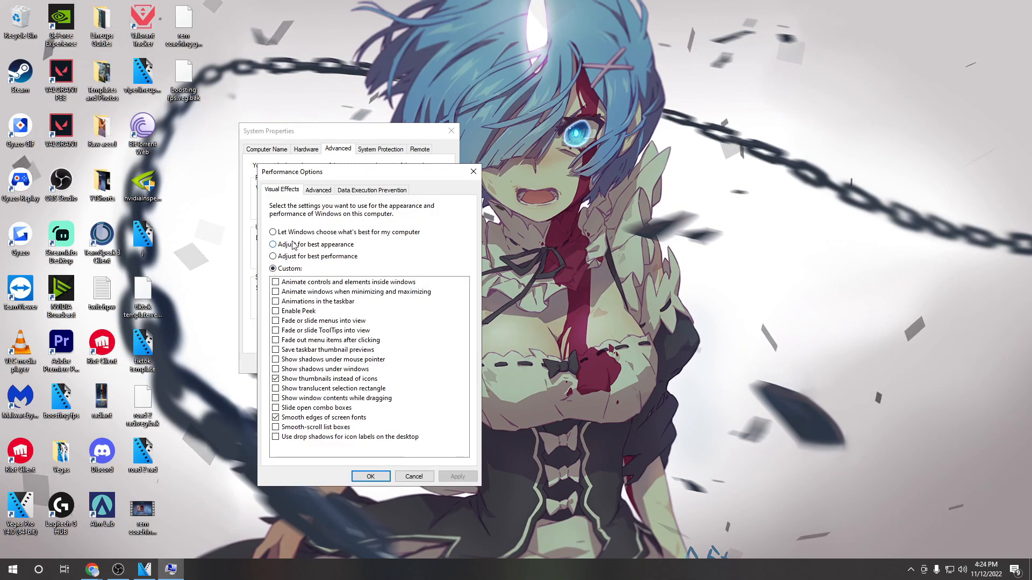
pyautogui.click(273, 256)
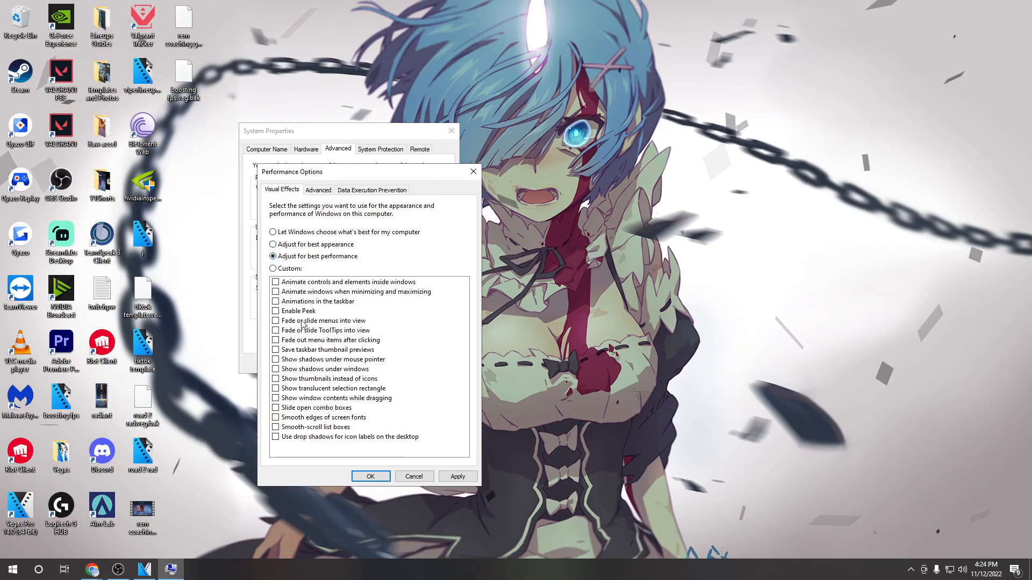
pyautogui.click(456, 475)
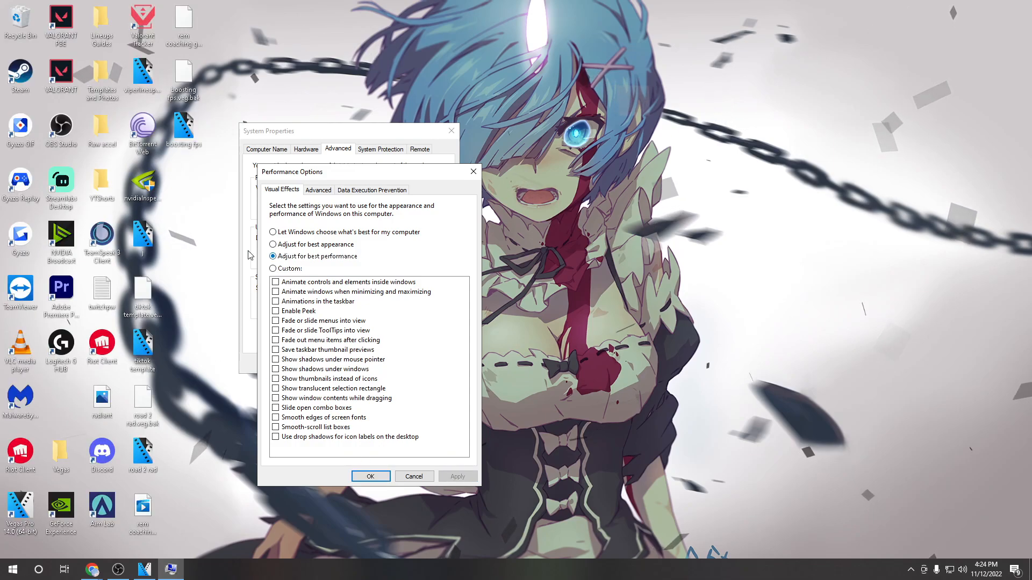
pyautogui.click(370, 476)
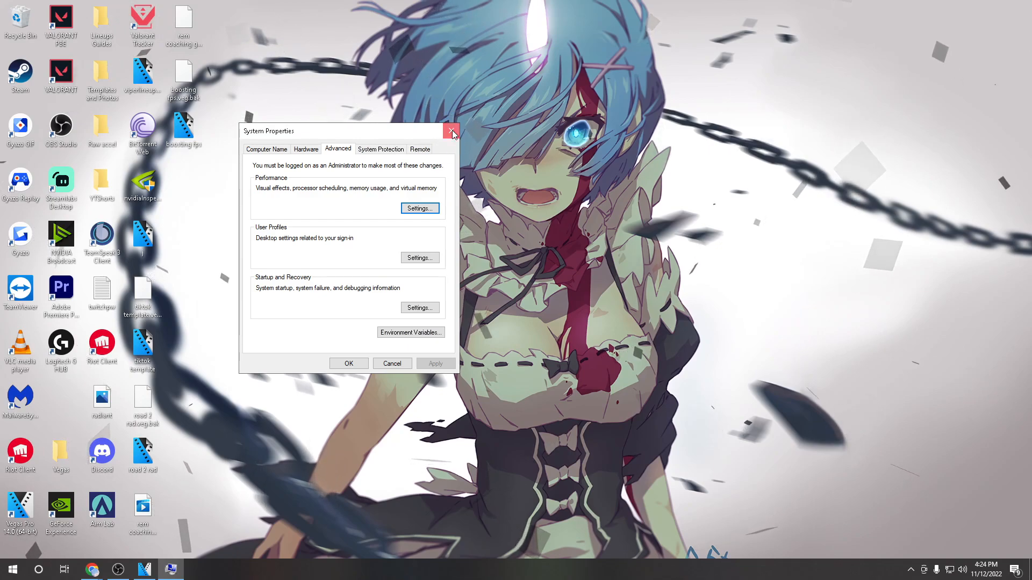
pyautogui.click(451, 132)
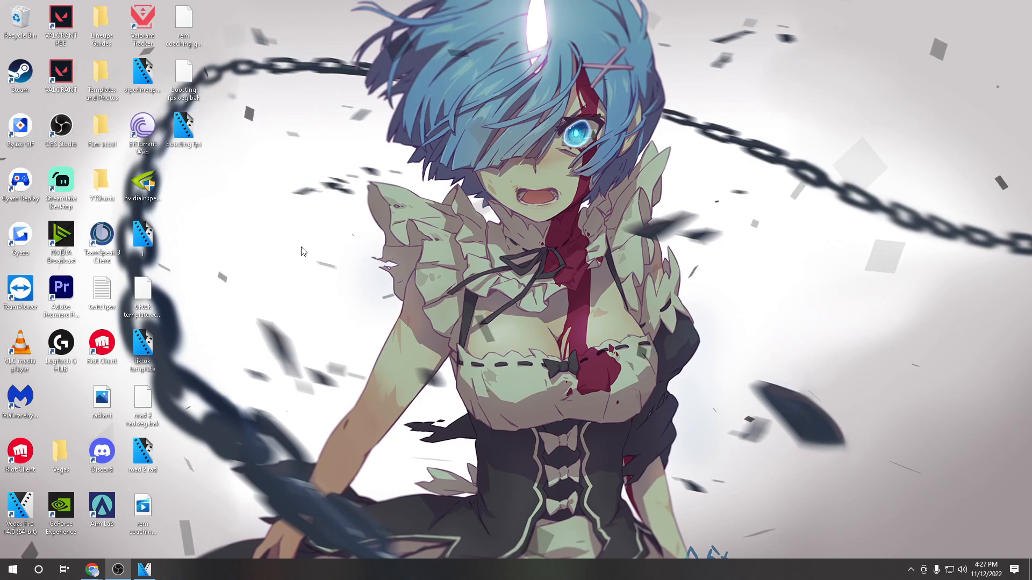
# Step: Switch Transparency effects Off on the Personalize > Colors page
pyautogui.rightClick(492, 206)
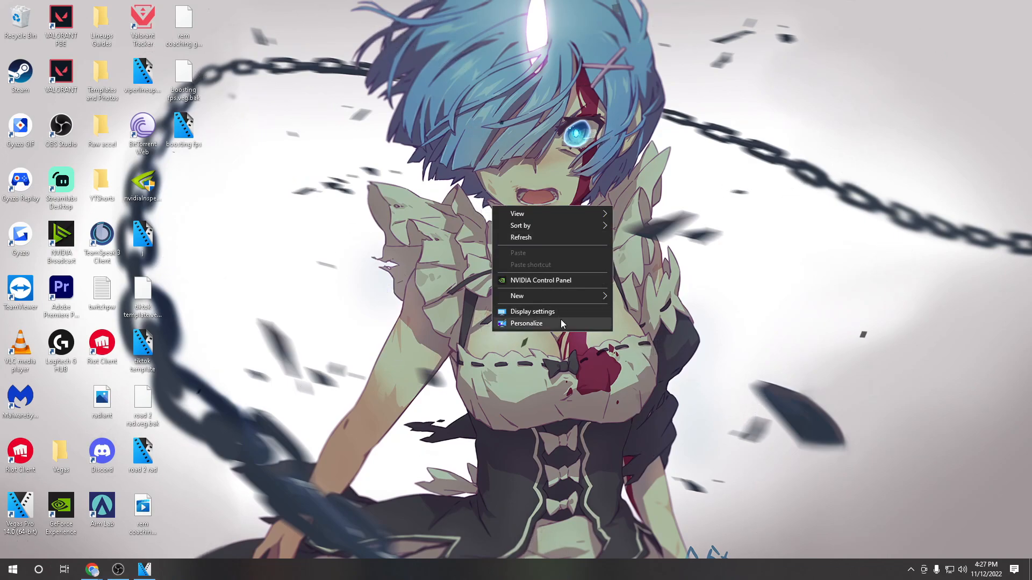
pyautogui.click(549, 322)
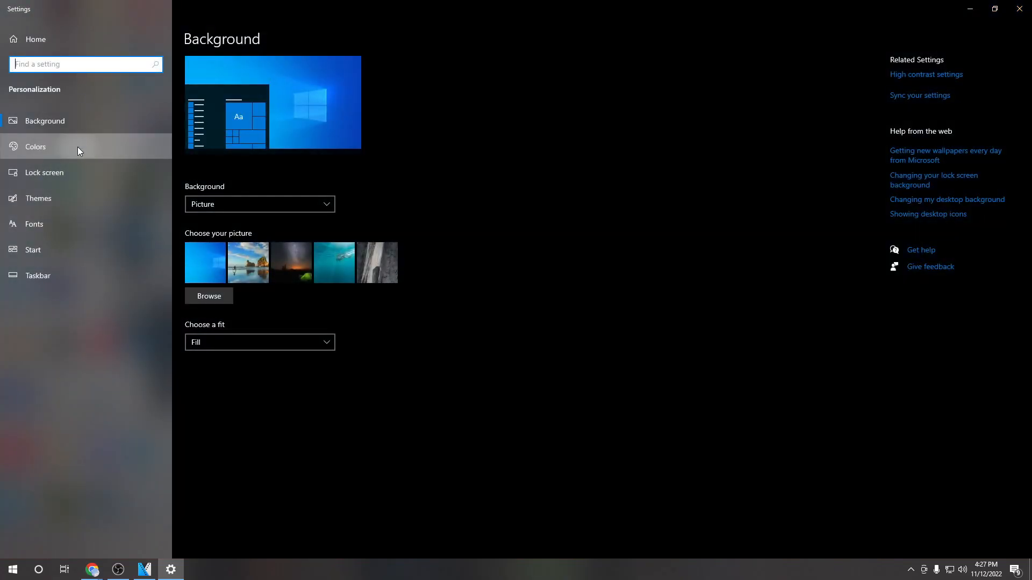
pyautogui.click(77, 147)
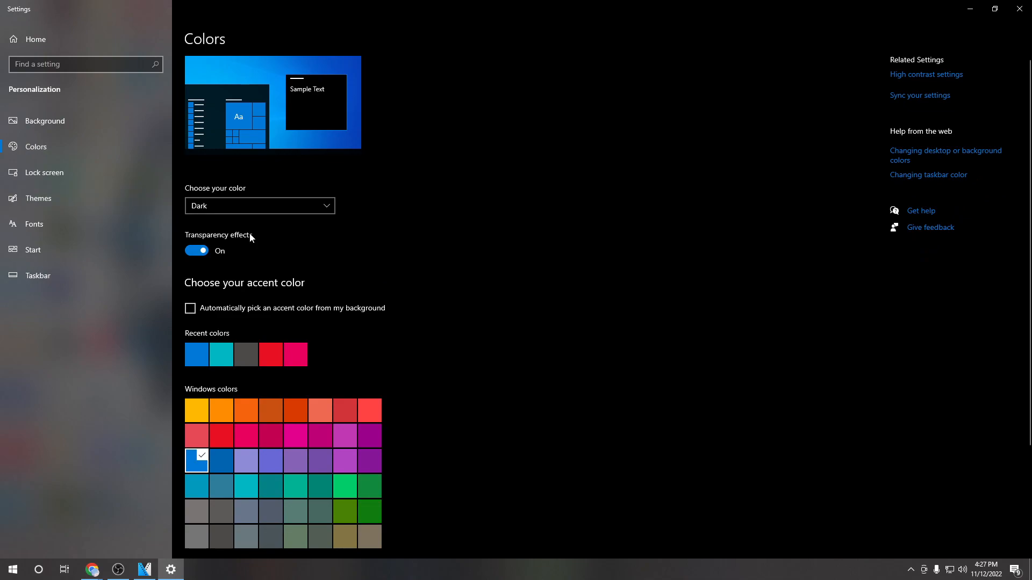
pyautogui.click(199, 252)
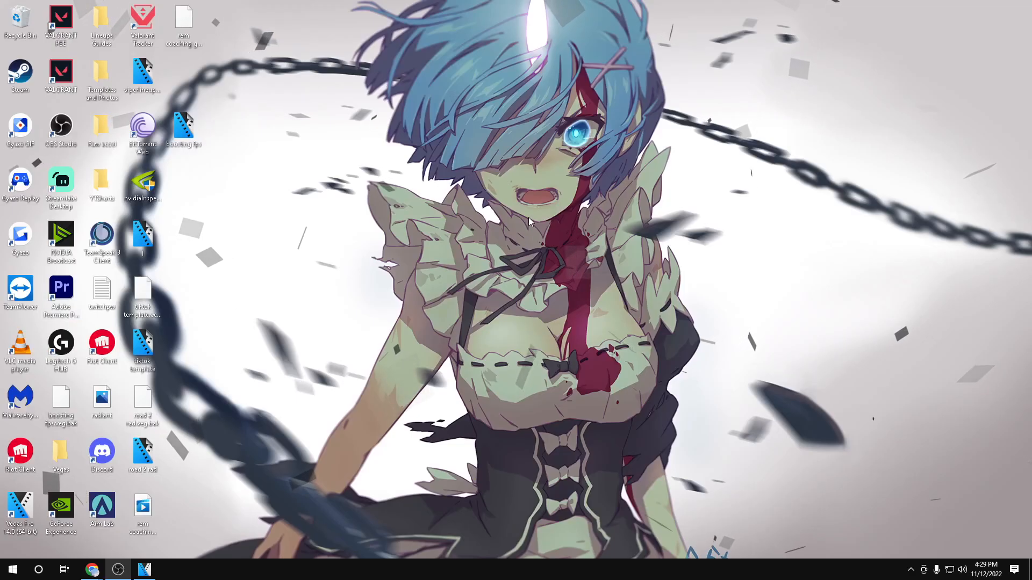
# Step: In NVIDIA Control Panel's global 3D settings, set Power management mode to Prefer maximum performance
pyautogui.rightClick(527, 202)
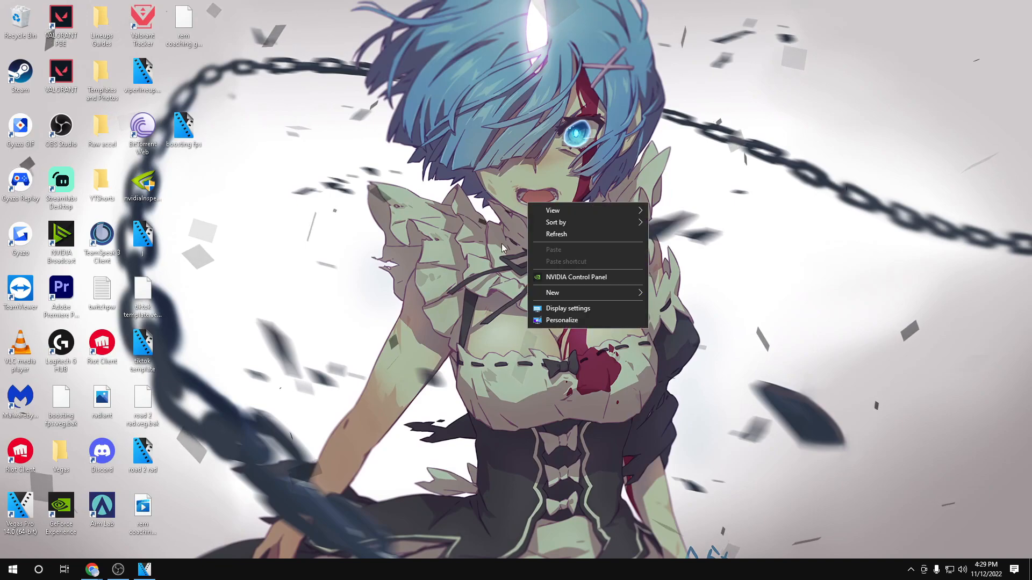
pyautogui.click(567, 279)
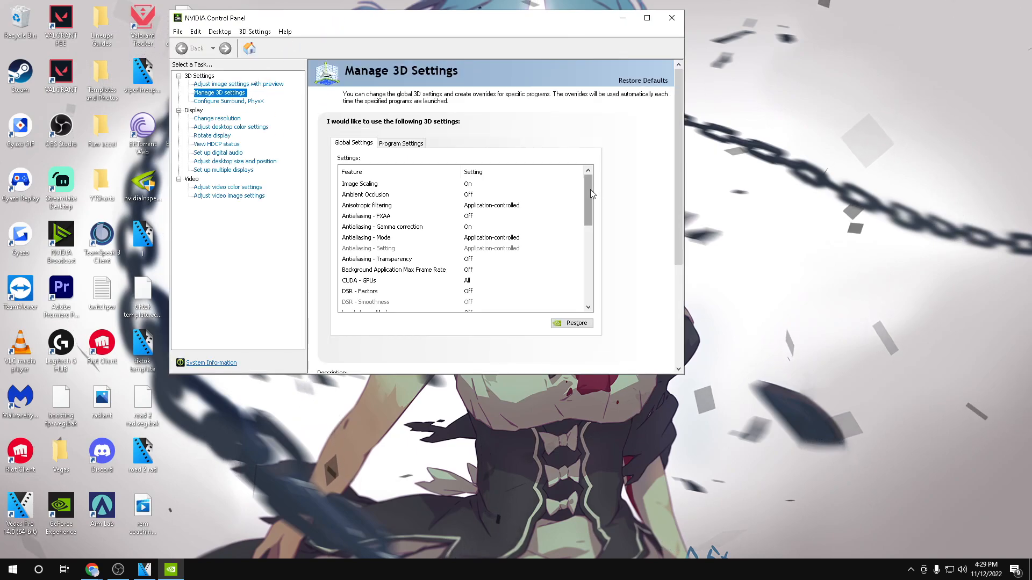
pyautogui.moveTo(589, 191); pyautogui.dragTo(580, 261)
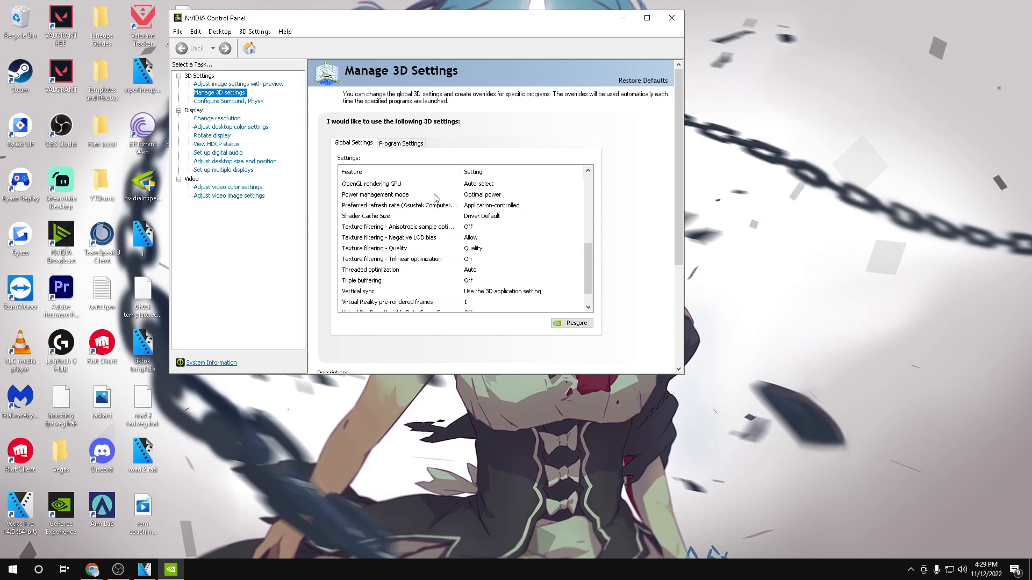
pyautogui.click(481, 198)
pyautogui.click(481, 197)
pyautogui.click(502, 222)
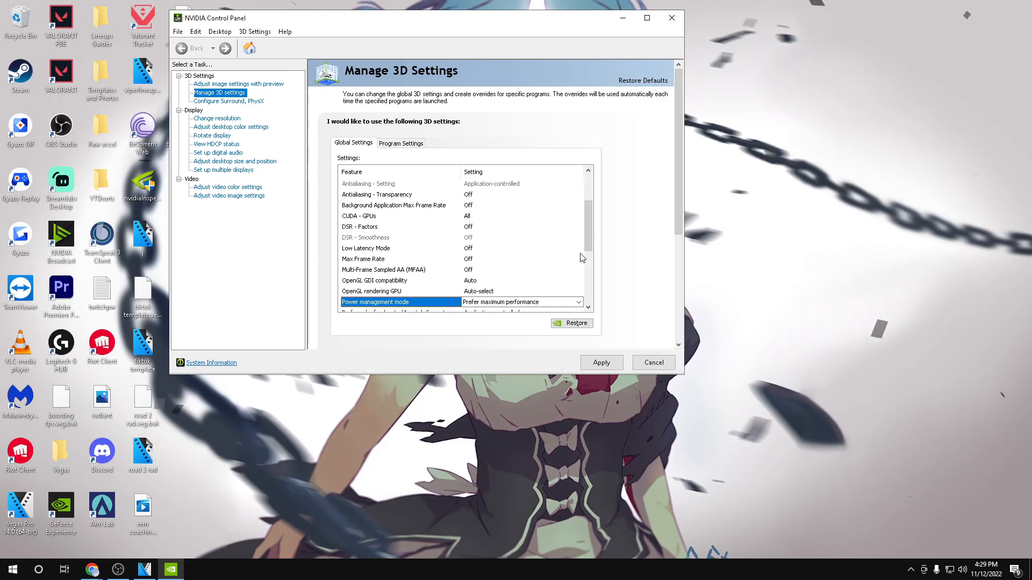
# Step: Set Preferred refresh rate to Highest available
pyautogui.moveTo(588, 240); pyautogui.dragTo(579, 267)
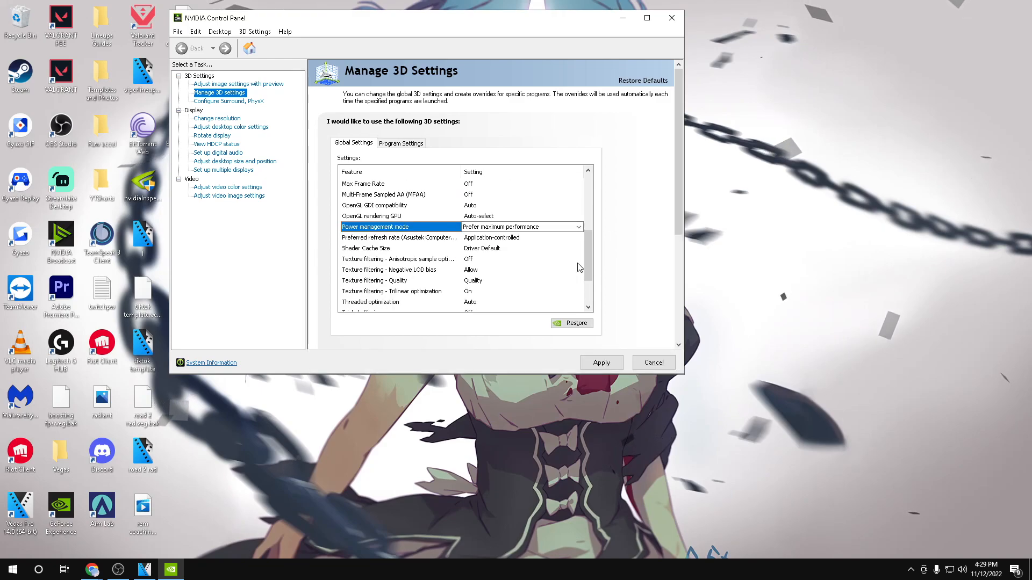
pyautogui.click(501, 240)
pyautogui.click(503, 239)
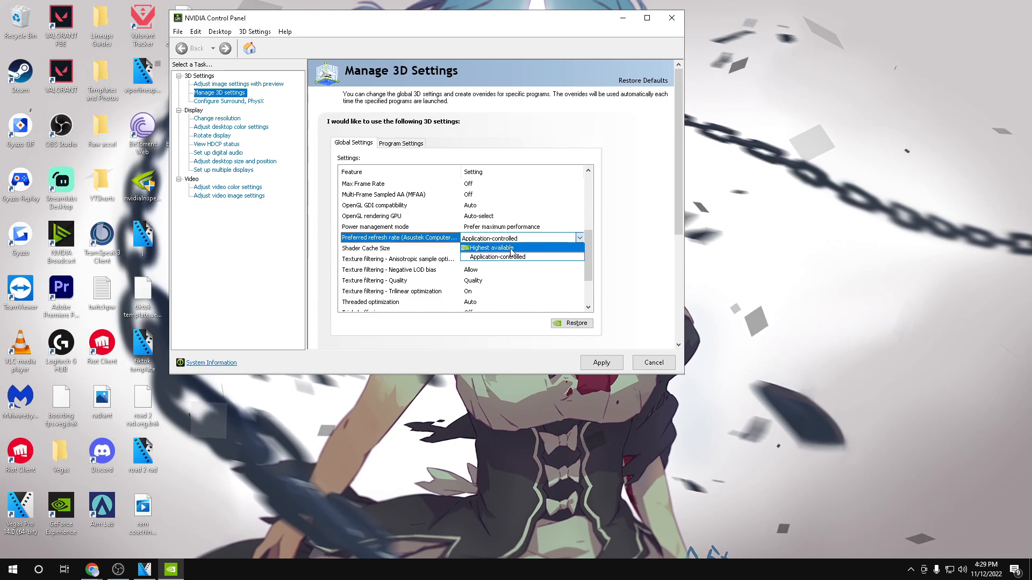
pyautogui.click(512, 250)
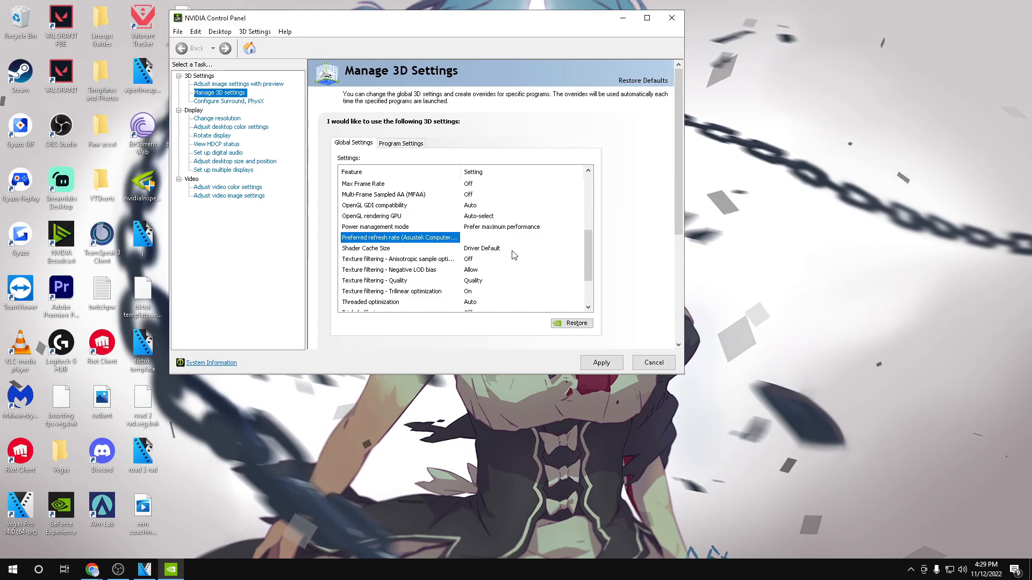
pyautogui.scroll(5, 511, 253)
pyautogui.scroll(-3, 511, 253)
# Step: Set Texture filtering - Quality to High performance and apply the 3D settings
pyautogui.moveTo(592, 231); pyautogui.dragTo(588, 264)
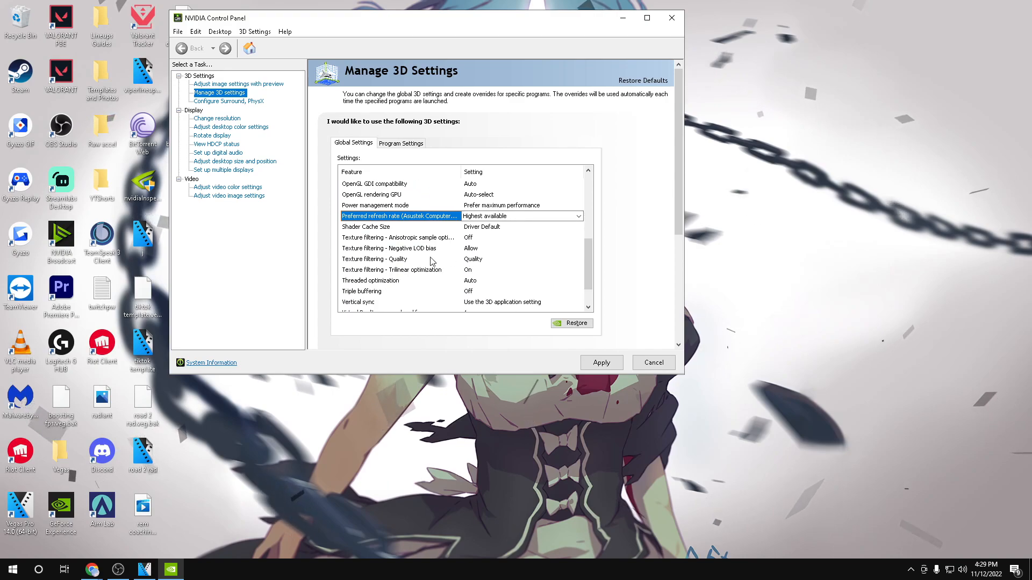
pyautogui.click(471, 262)
pyautogui.click(474, 261)
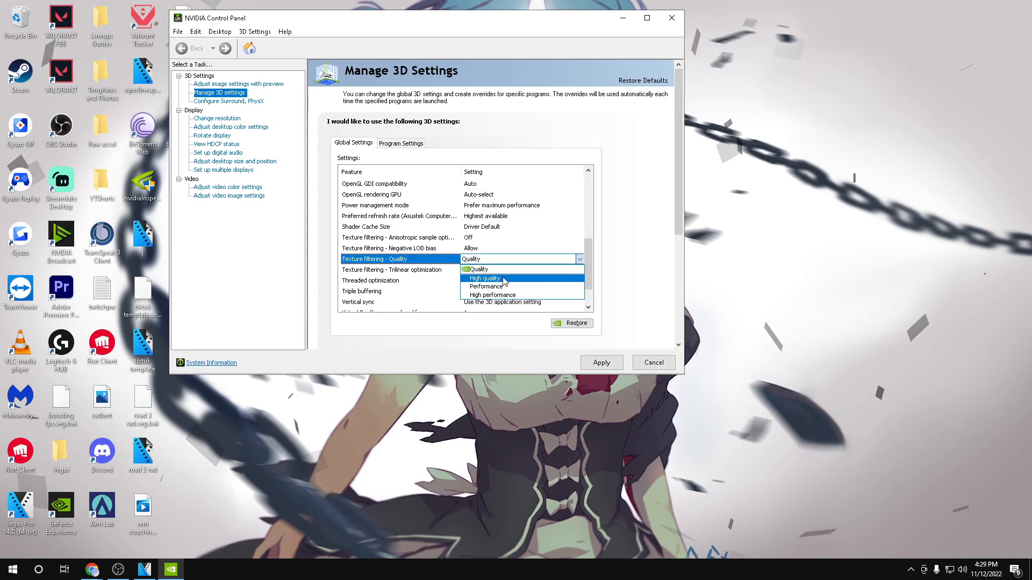
pyautogui.click(508, 296)
pyautogui.moveTo(588, 254)
pyautogui.mouseDown()
pyautogui.moveTo(588, 189)
pyautogui.moveTo(585, 265)
pyautogui.moveTo(600, 187)
pyautogui.moveTo(595, 245)
pyautogui.mouseUp()
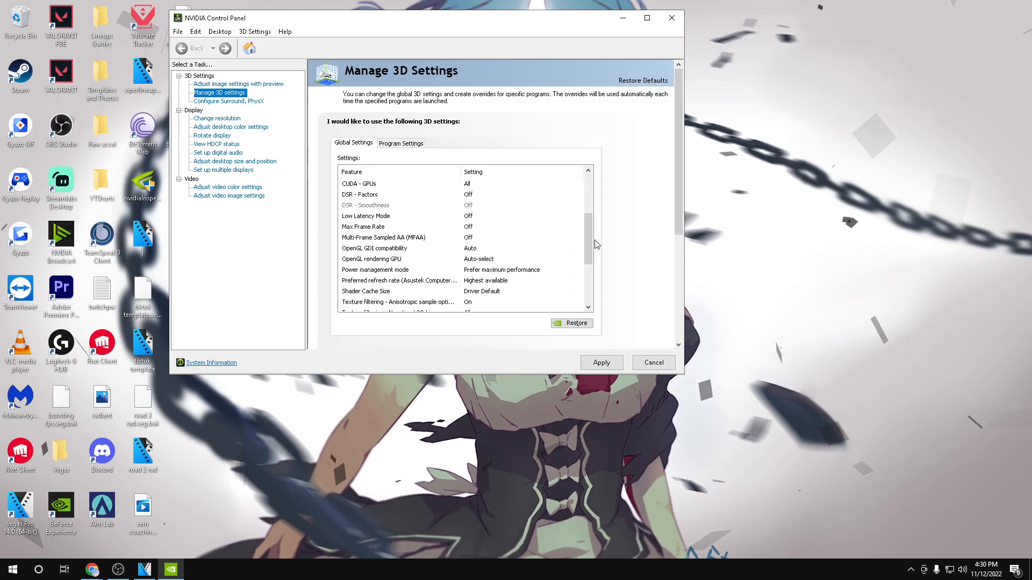
pyautogui.click(601, 361)
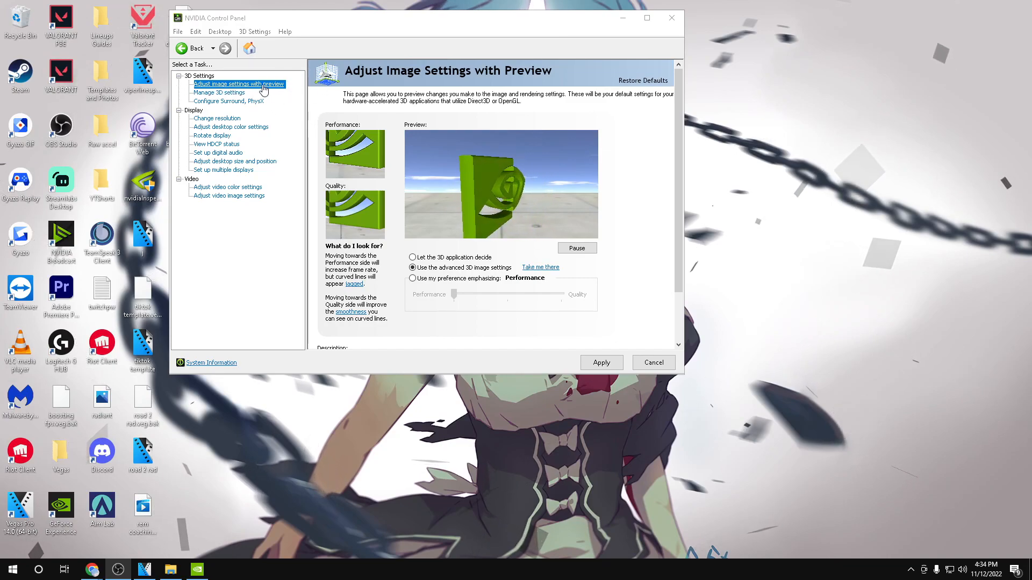
# Step: Choose 'Use my preference emphasizing' with the slider fully at Performance, and apply
pyautogui.click(413, 279)
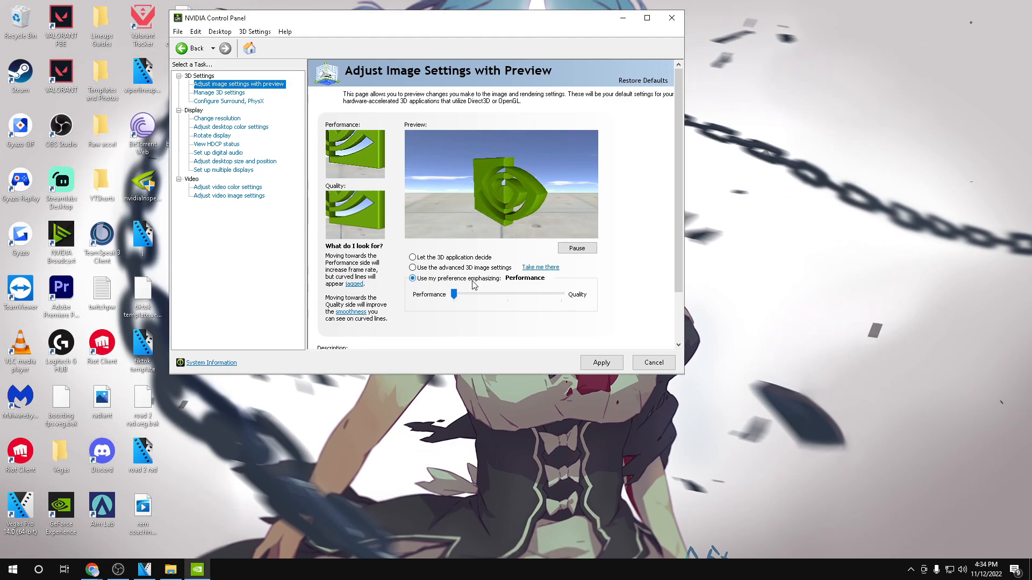
pyautogui.moveTo(529, 299); pyautogui.dragTo(452, 294)
pyautogui.click(594, 364)
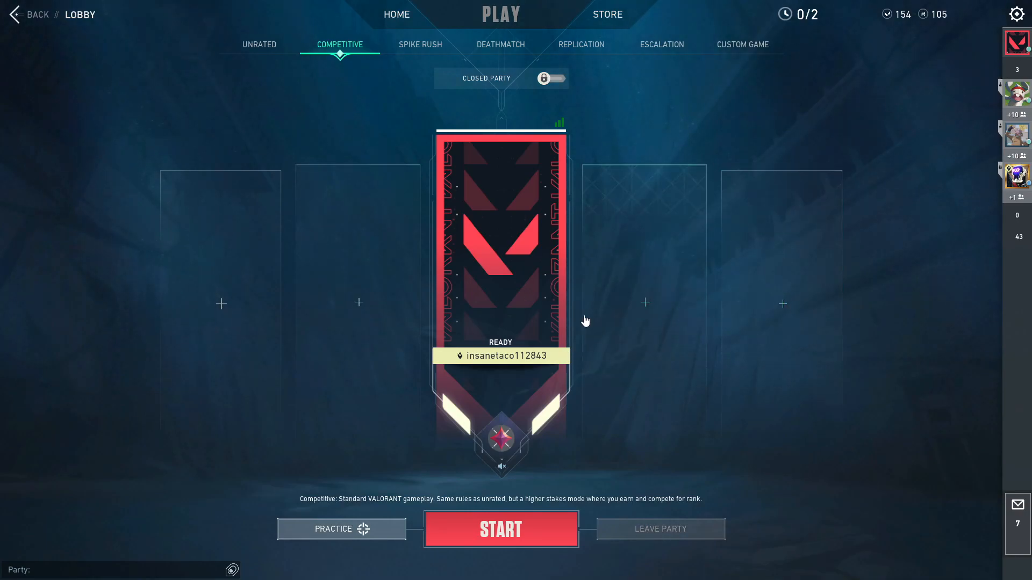
# Step: Open VALORANT's video settings and keep Display Mode at Fullscreen
pyautogui.press('Escape')
pyautogui.click(491, 222)
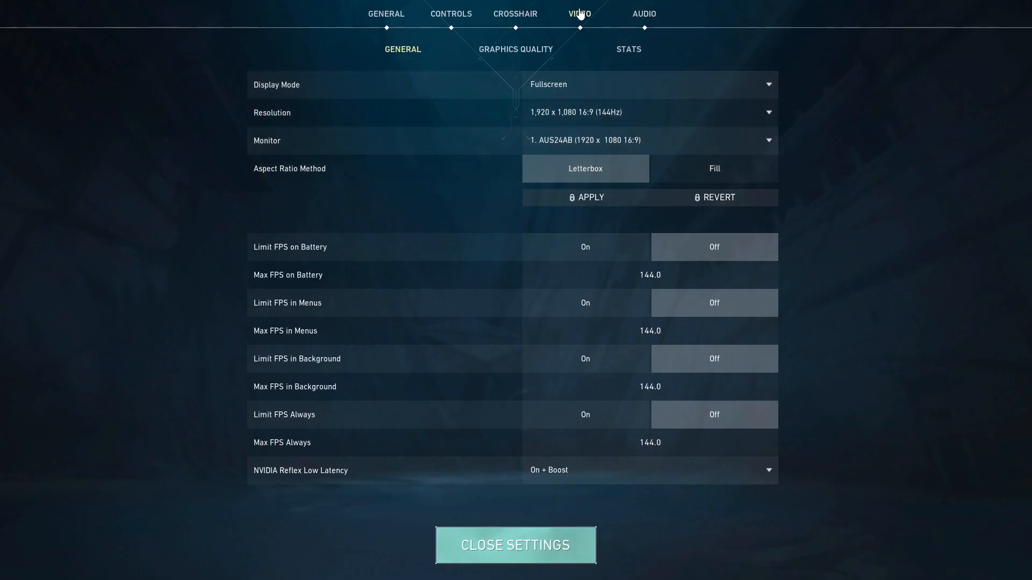
pyautogui.click(533, 84)
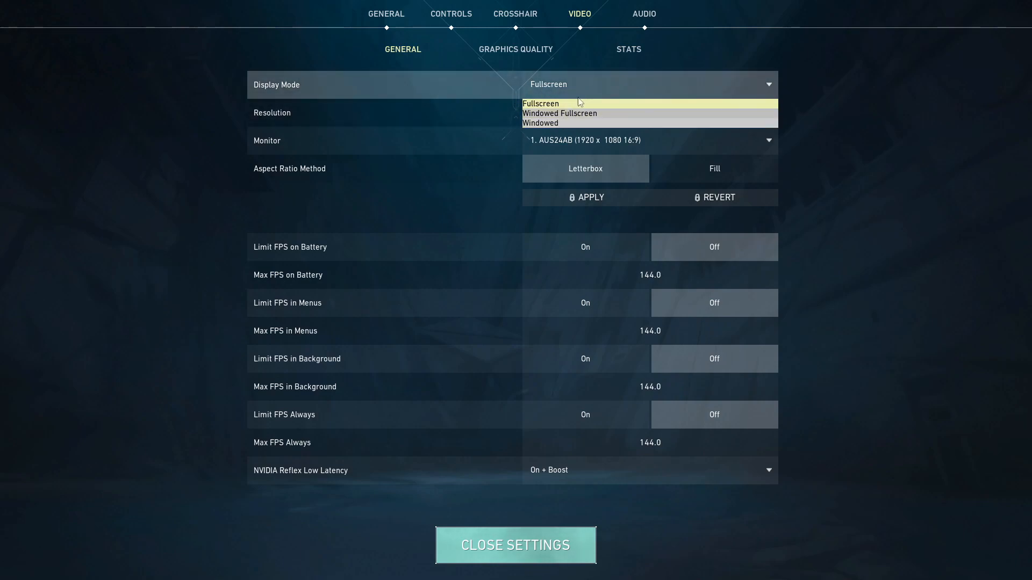
pyautogui.click(593, 87)
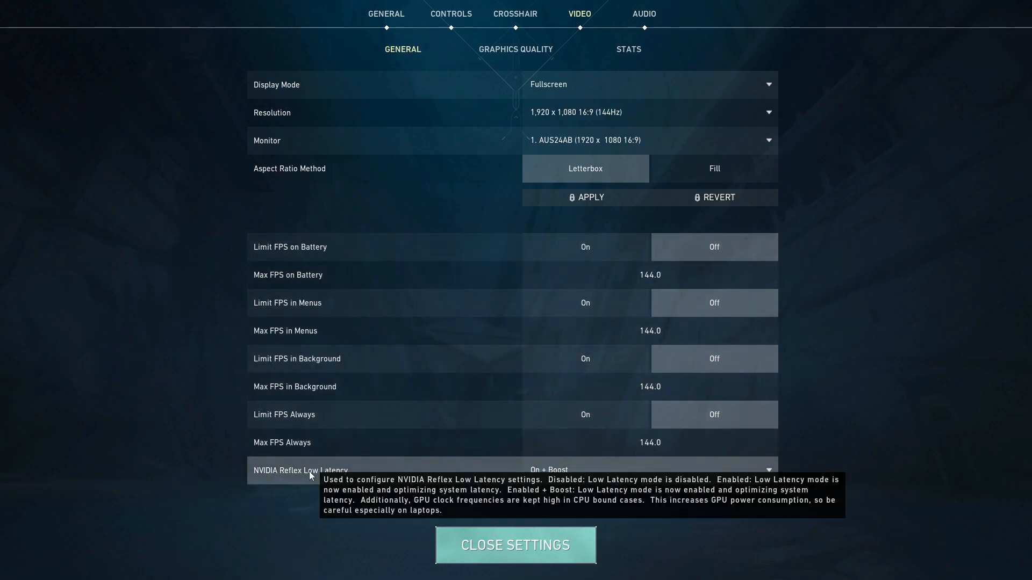
# Step: Set NVIDIA Reflex Low Latency to On + Boost
pyautogui.click(580, 476)
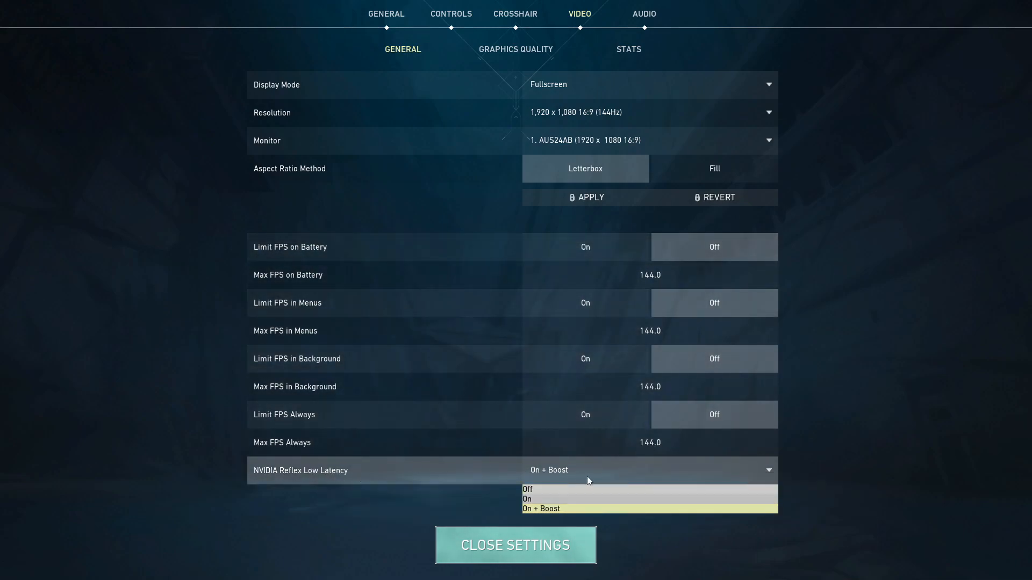
pyautogui.click(586, 499)
pyautogui.click(589, 474)
pyautogui.click(589, 503)
pyautogui.click(590, 477)
pyautogui.click(594, 511)
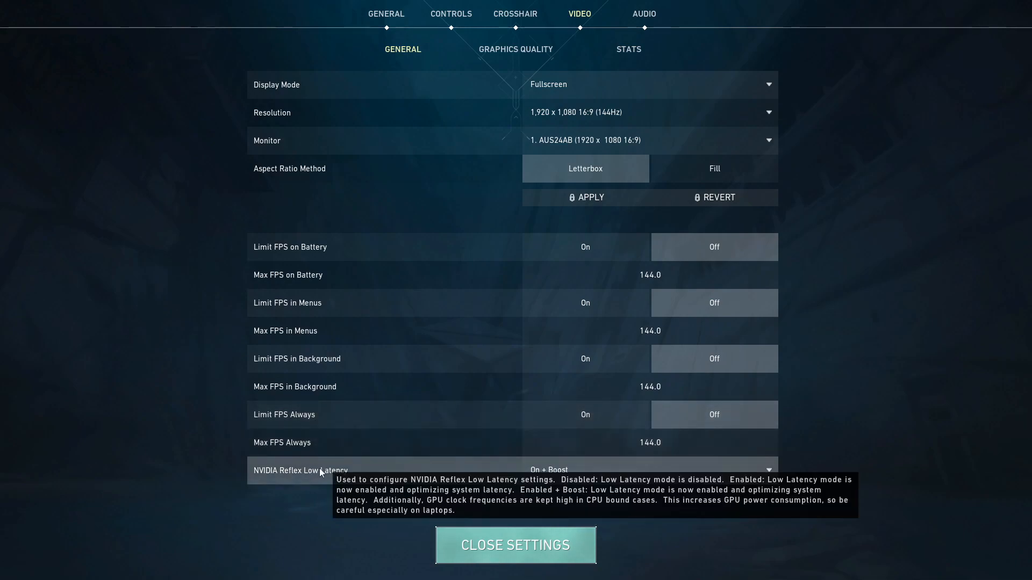
# Step: Review the Graphics Quality settings, leaving Anisotropic Filtering at 1x
pyautogui.click(508, 50)
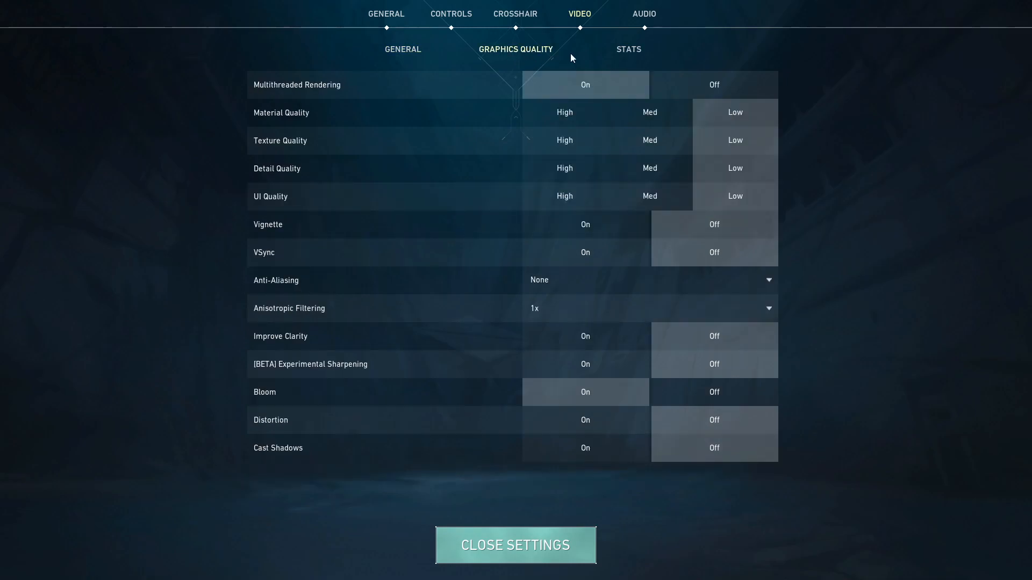
pyautogui.moveTo(323, 89)
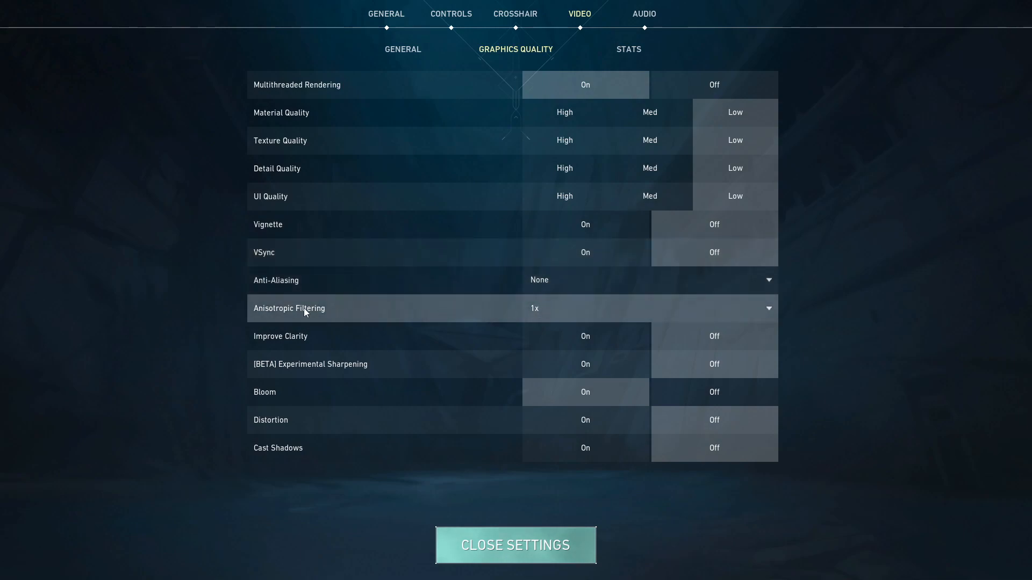
pyautogui.click(582, 307)
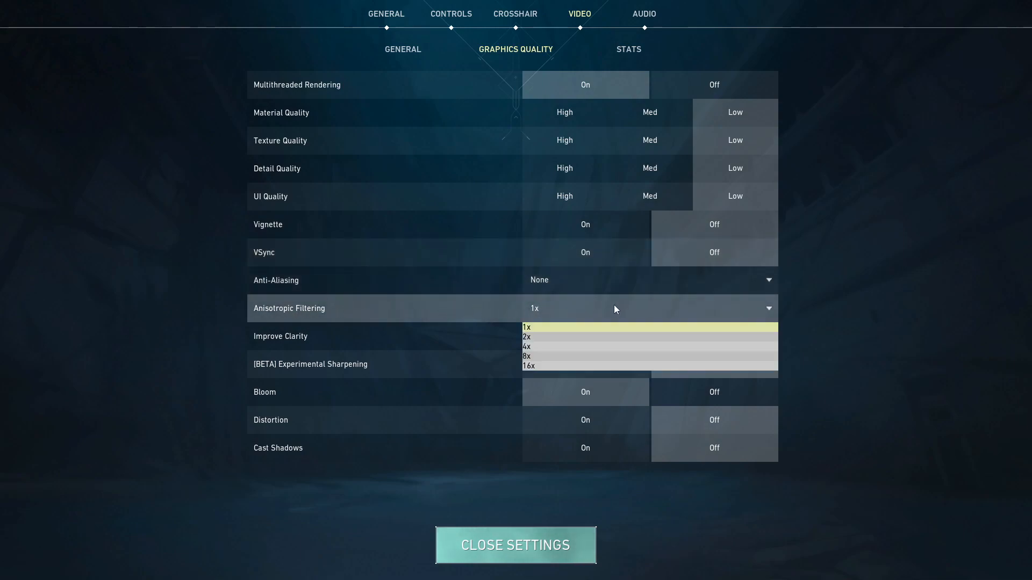
pyautogui.click(568, 328)
pyautogui.click(582, 314)
pyautogui.click(576, 325)
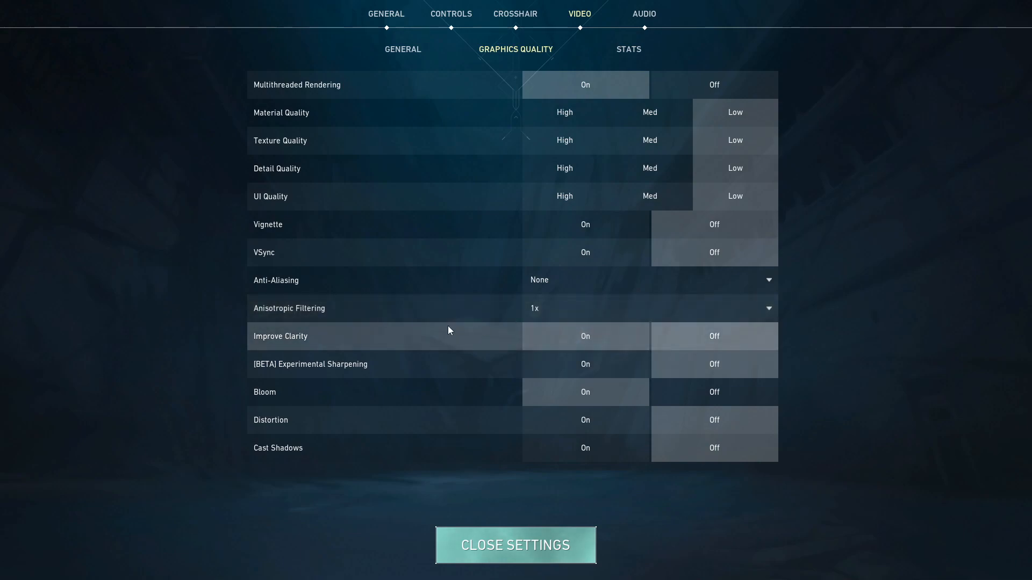
pyautogui.moveTo(330, 365)
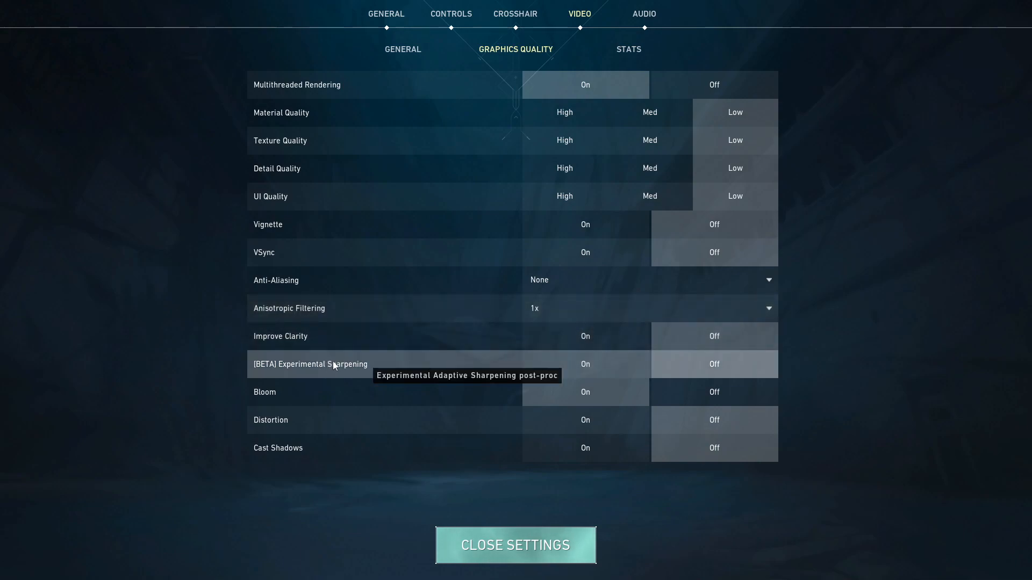
pyautogui.moveTo(275, 392)
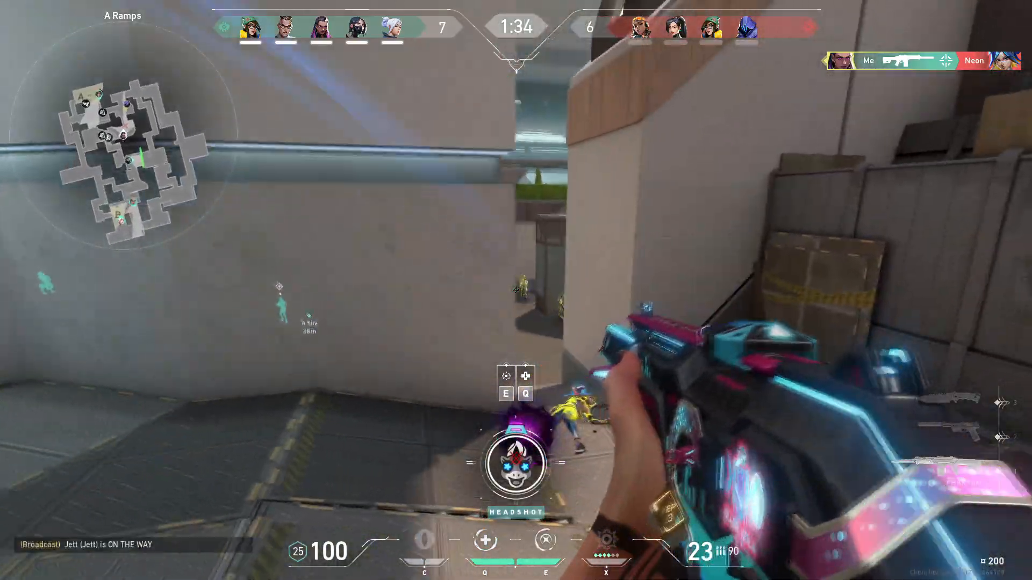
# Step: Kill Sage and Omen using abilities between shots, then take down Raze and fire at the last enemy
pyautogui.click(516, 289)
pyautogui.press('e')
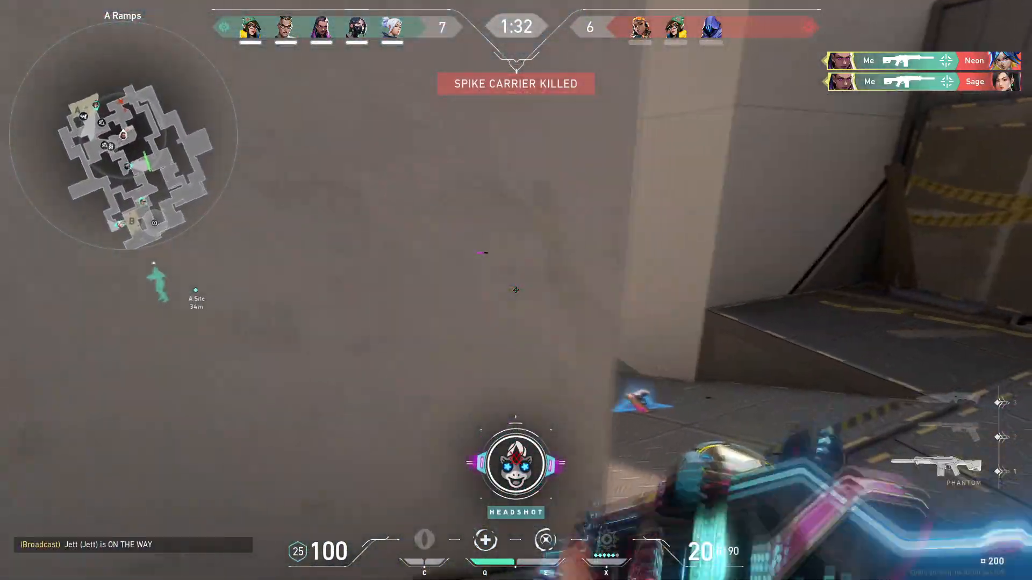
pyautogui.click(515, 290)
pyautogui.press('q')
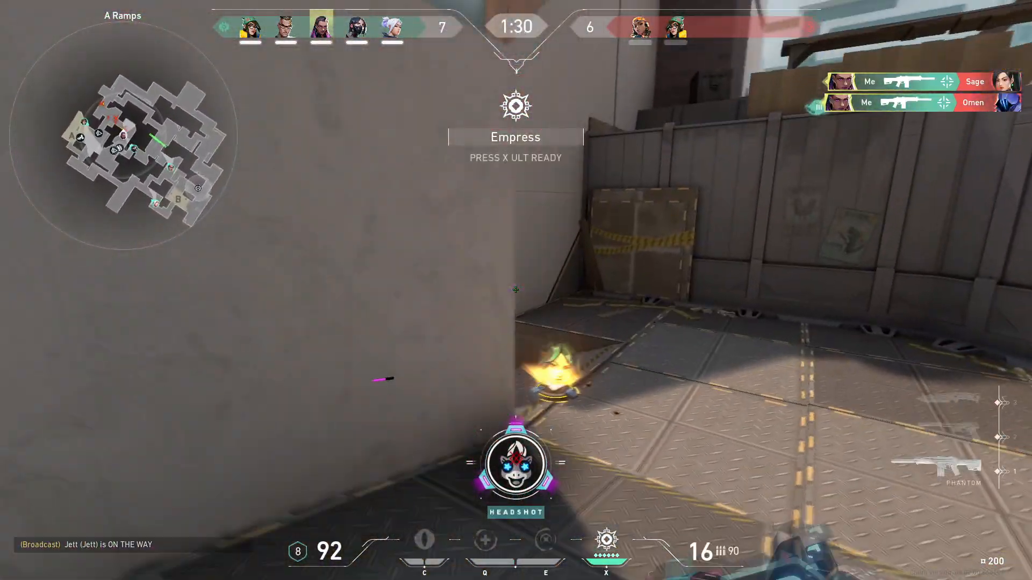
pyautogui.click(515, 289)
pyautogui.click(516, 290)
pyautogui.click(515, 290)
pyautogui.click(515, 290)
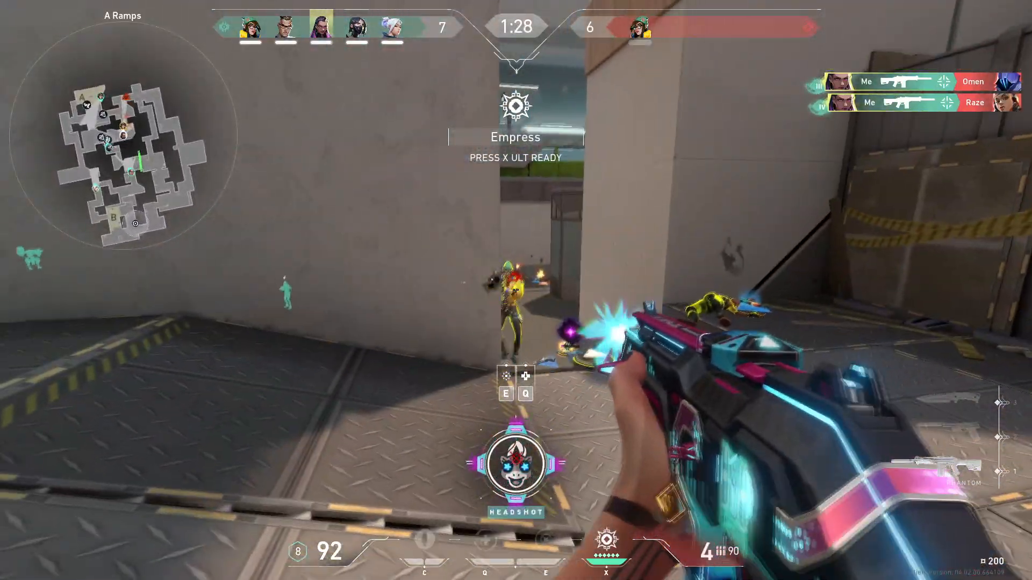